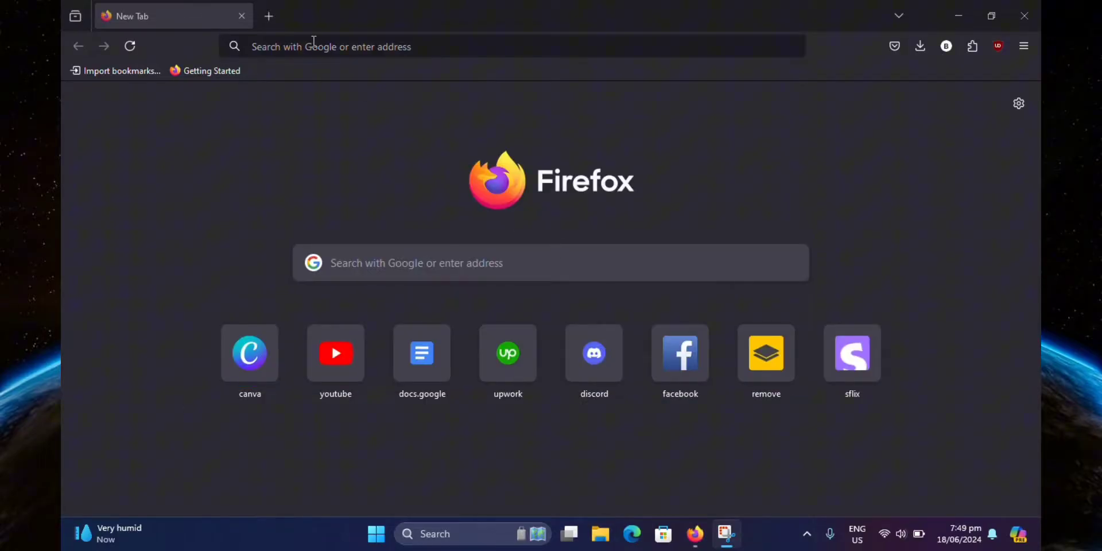
# Load canva.com in Firefox.
pyautogui.click(325, 47)
pyautogui.write('CANVA')
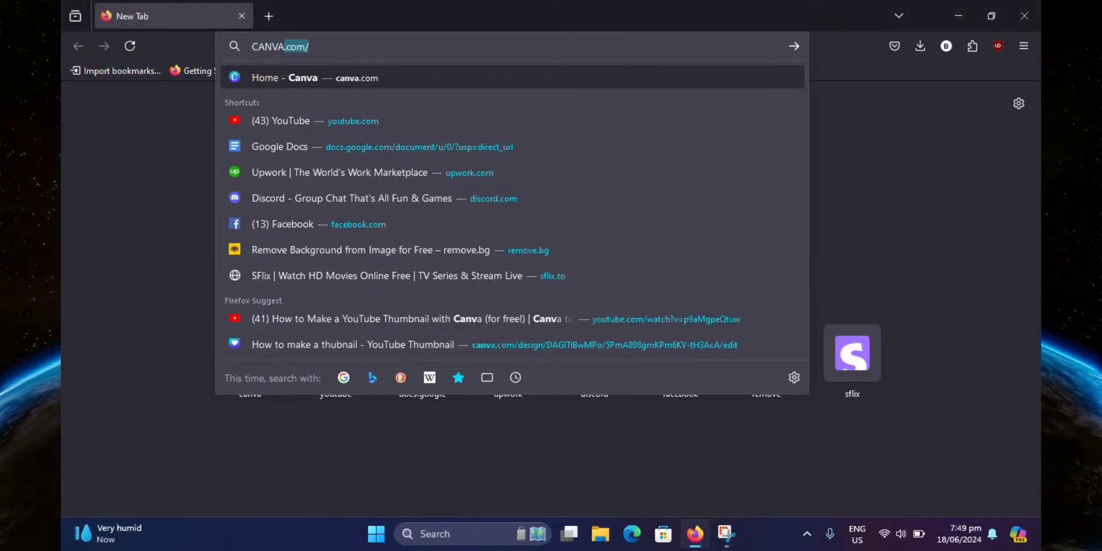
pyautogui.write('.COM')
pyautogui.press('Return')
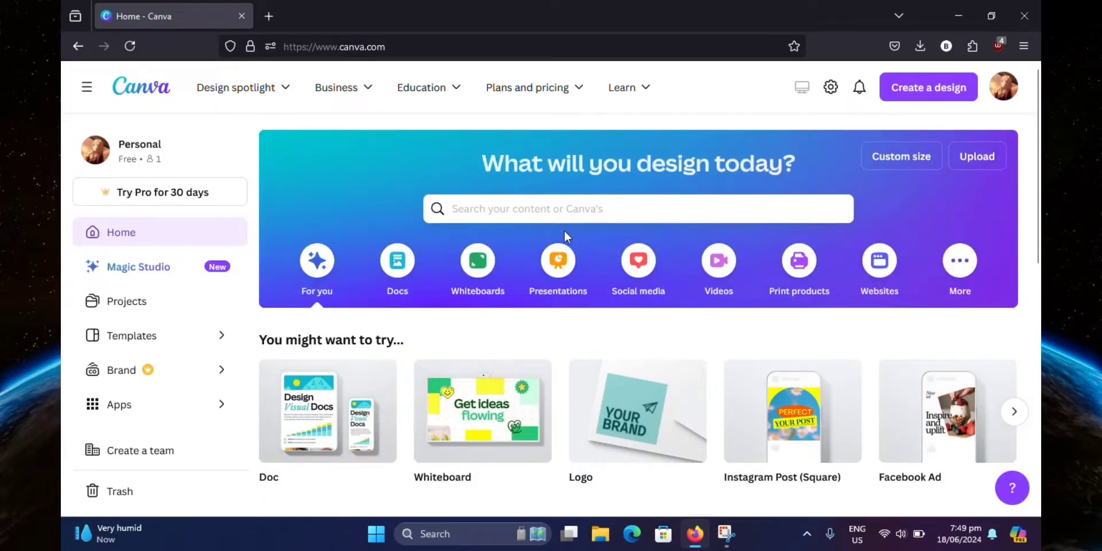
# Search Canva's templates for 'BASKETBALL' to list the basketball logo templates.
pyautogui.click(570, 210)
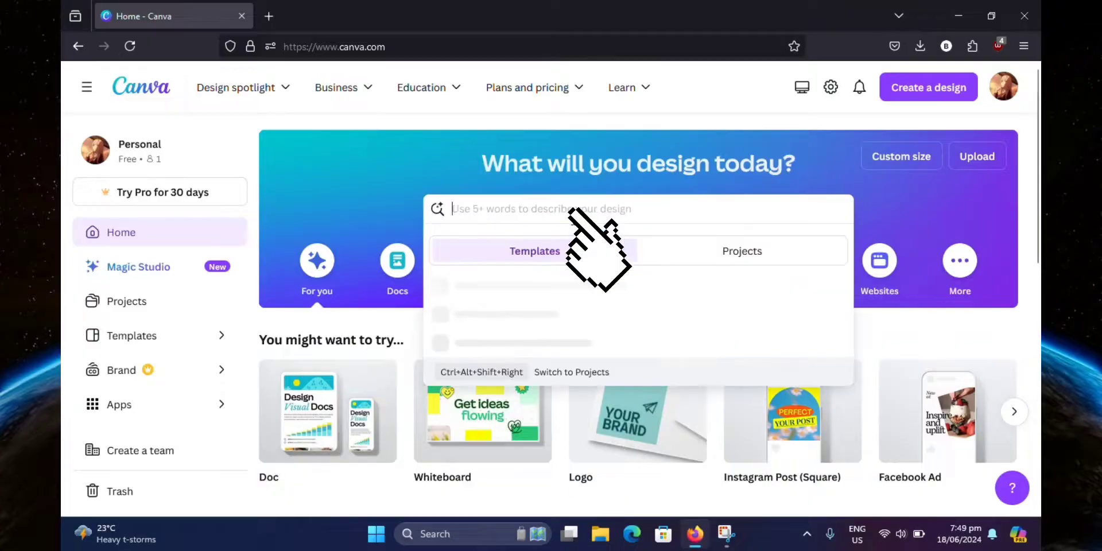
pyautogui.write('BASKETBALL LOGO')
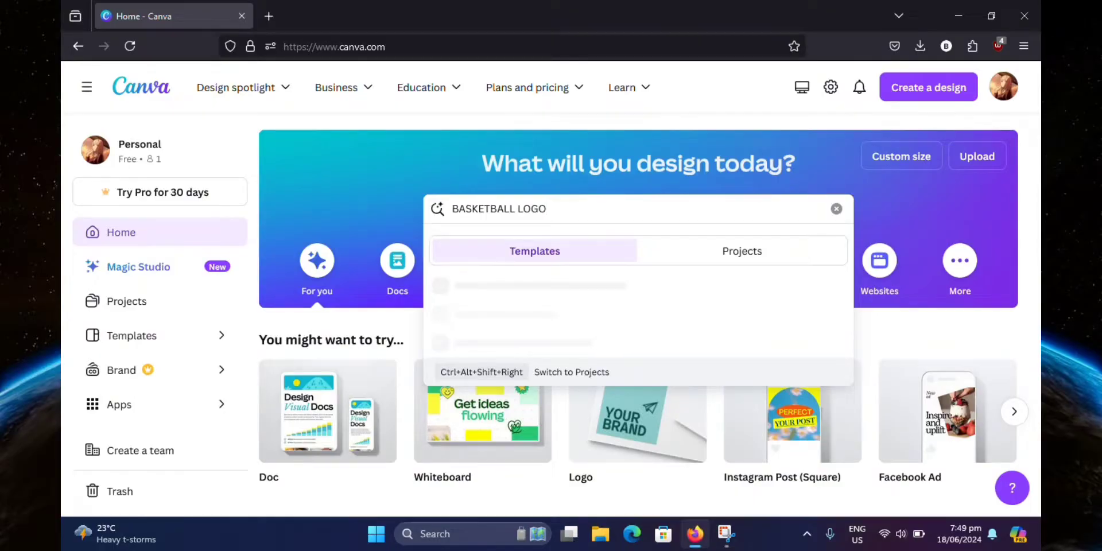
pyautogui.press('Return')
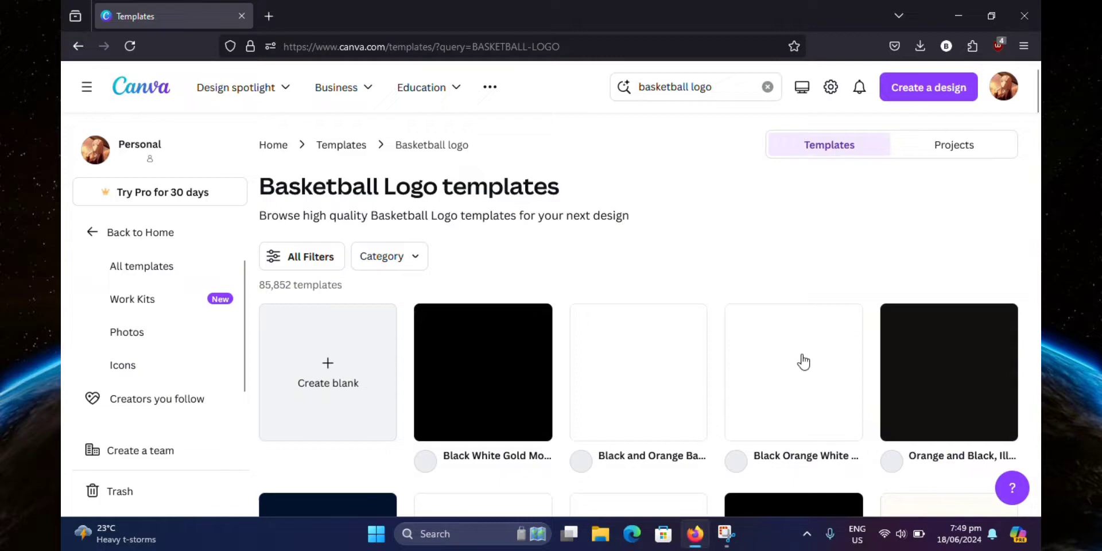
# Find the blue-and-orange Borcelle basketball logo in the results and open it for customizing.
pyautogui.scroll(-2, 644, 368)
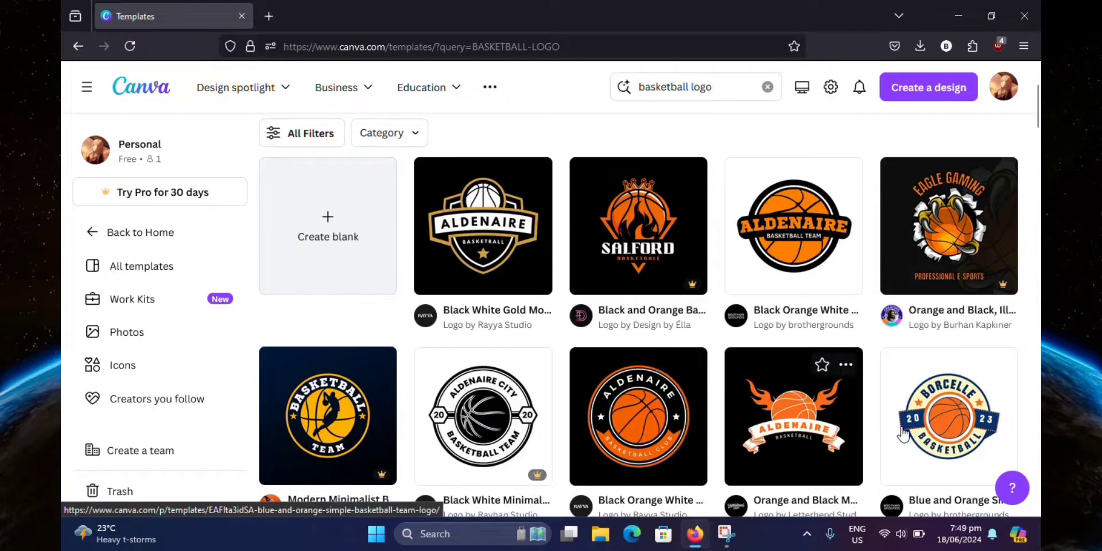
pyautogui.scroll(-2, 901, 416)
pyautogui.scroll(-2, 431, 419)
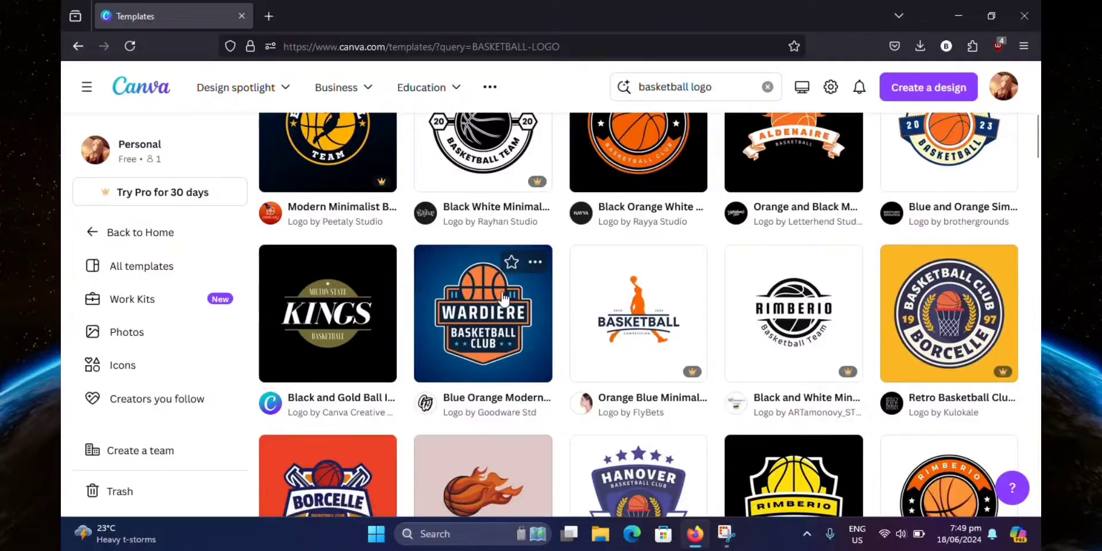
pyautogui.scroll(2, 767, 231)
pyautogui.scroll(2, 768, 231)
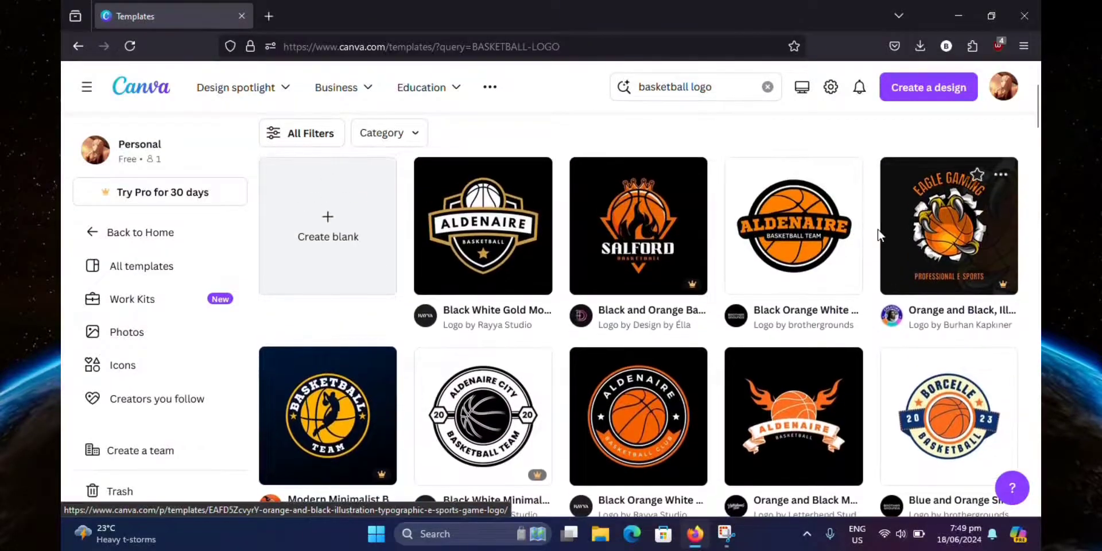
pyautogui.scroll(-2, 967, 396)
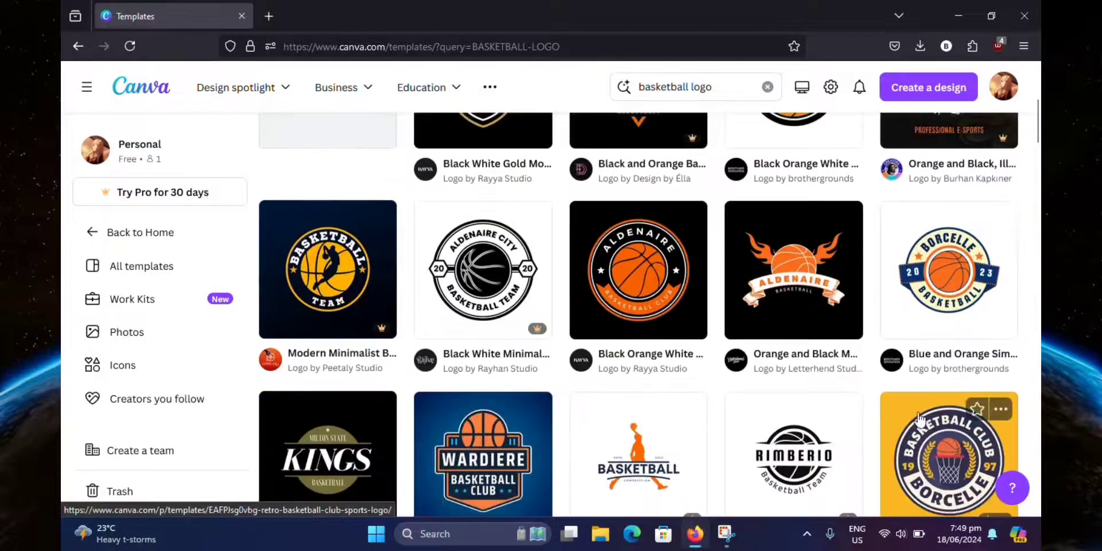
pyautogui.click(951, 289)
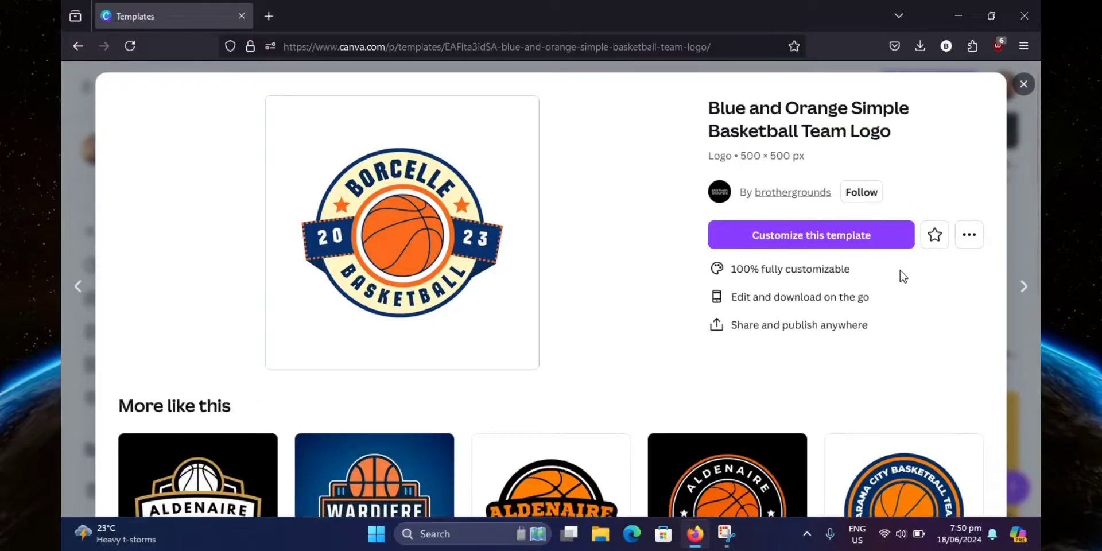
pyautogui.click(807, 238)
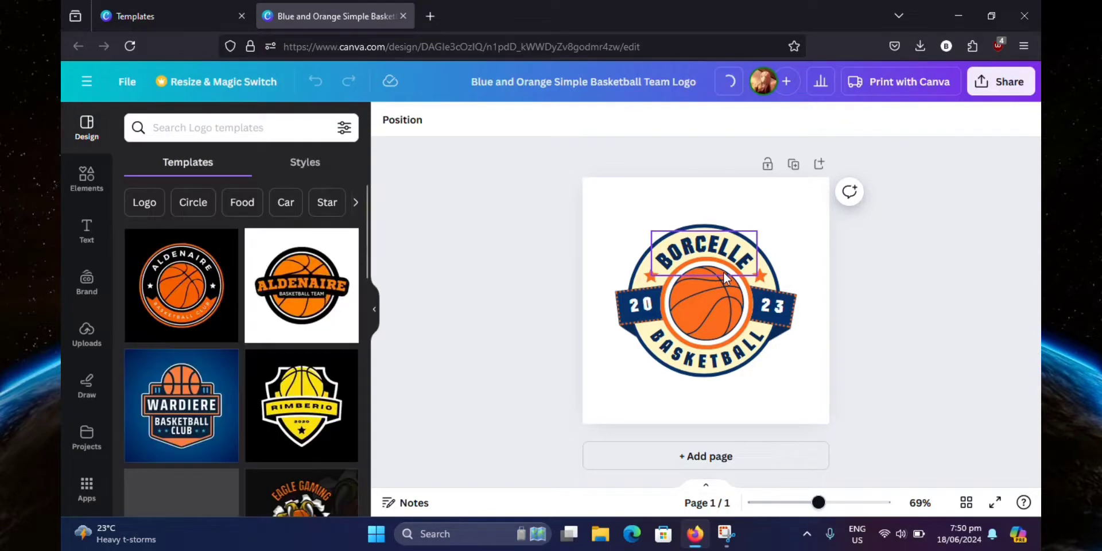
# Replace the logo's curved BORCELLE text with EXAMPLE.
pyautogui.click(706, 247)
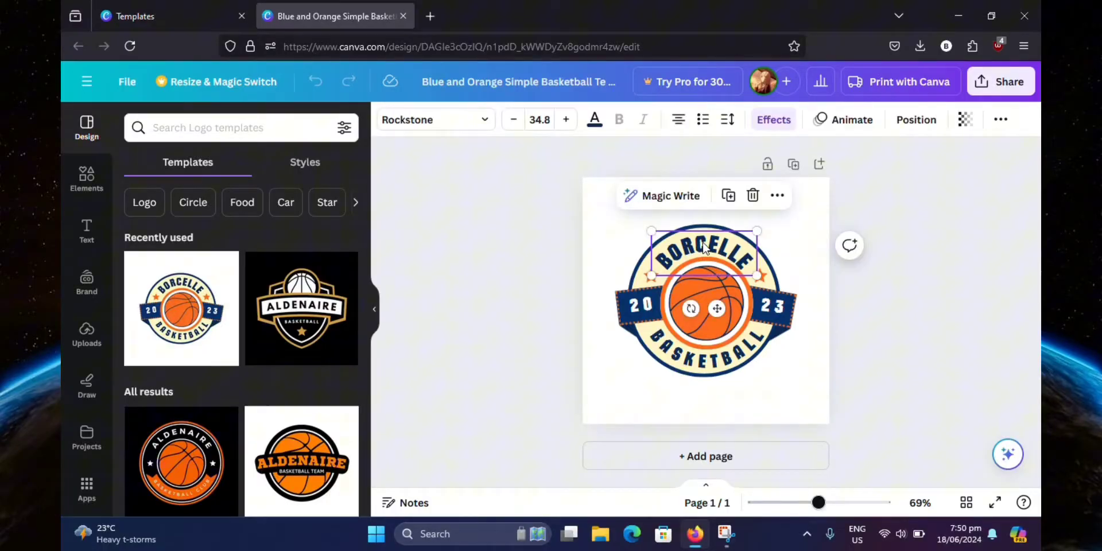
pyautogui.doubleClick(711, 247)
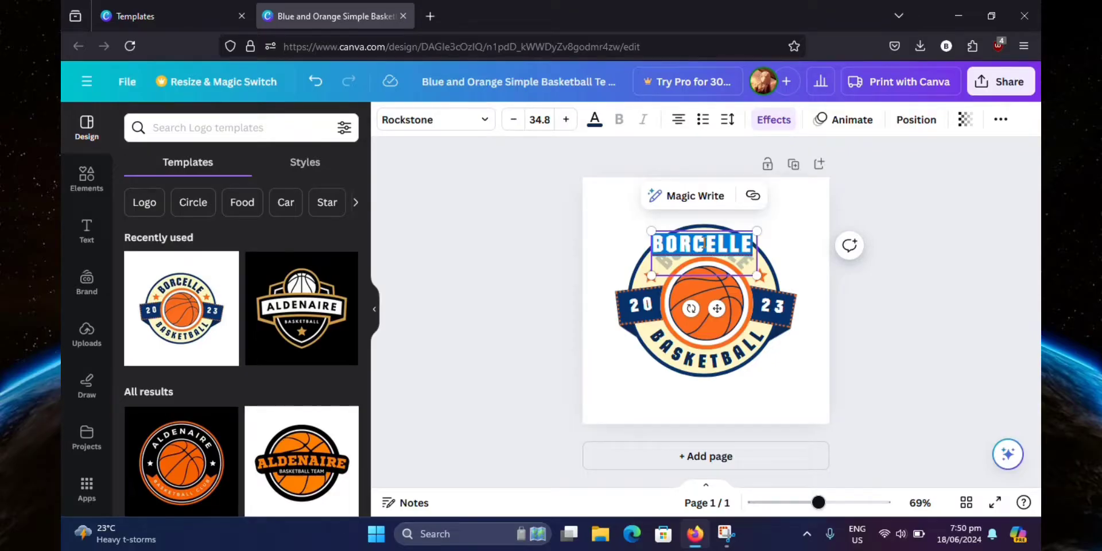
pyautogui.write('EXAMPLE')
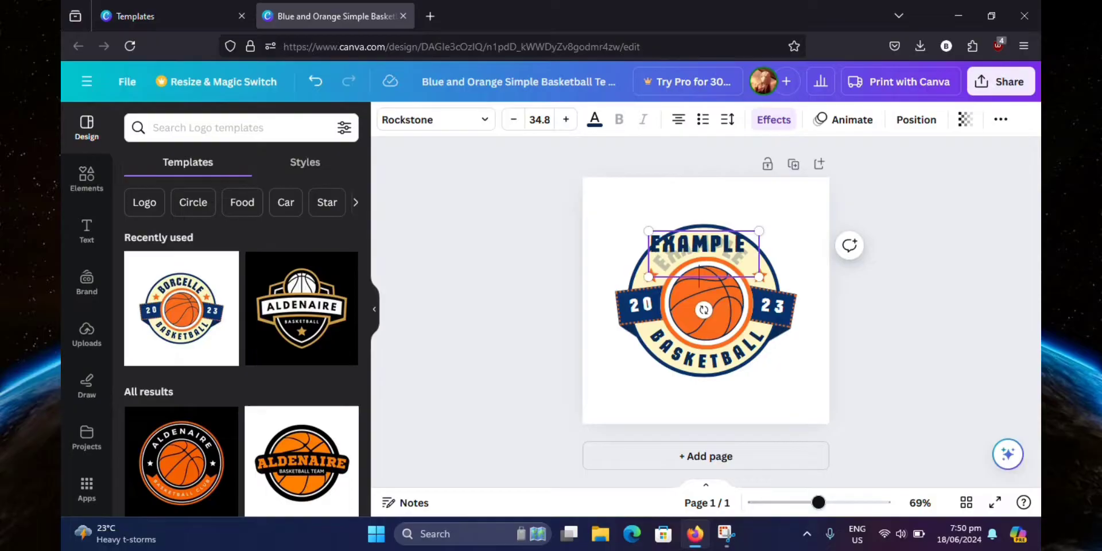
pyautogui.click(841, 290)
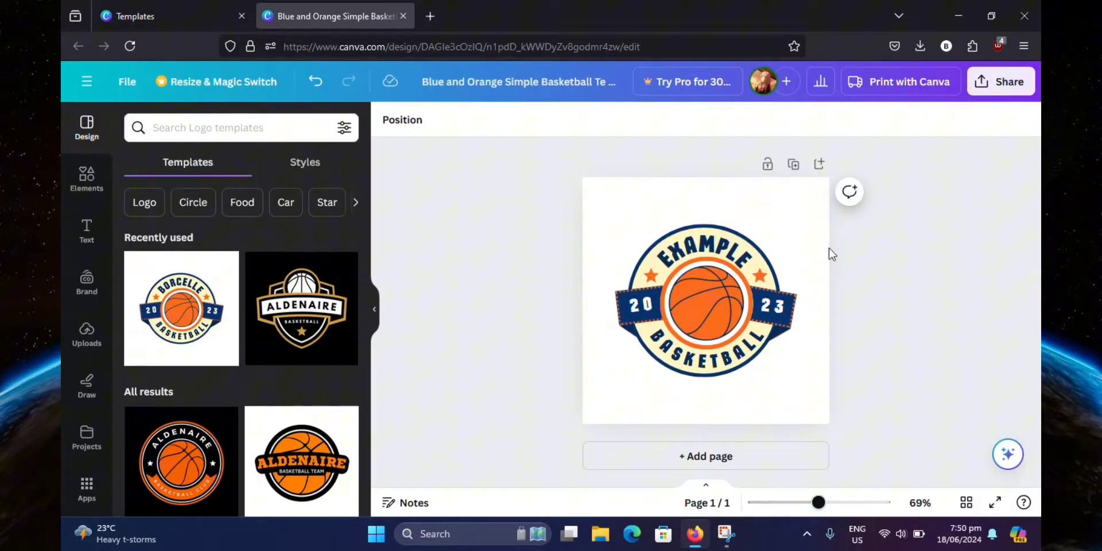
# Change the EXAMPLE text's font to Kagitingan after briefly trying Archivo Black.
pyautogui.click(706, 255)
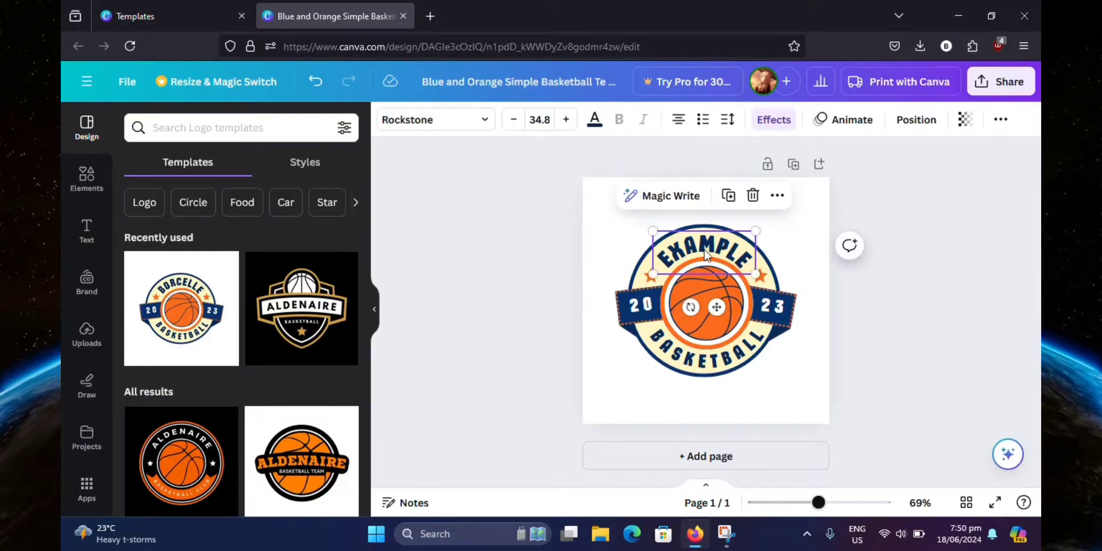
pyautogui.click(473, 123)
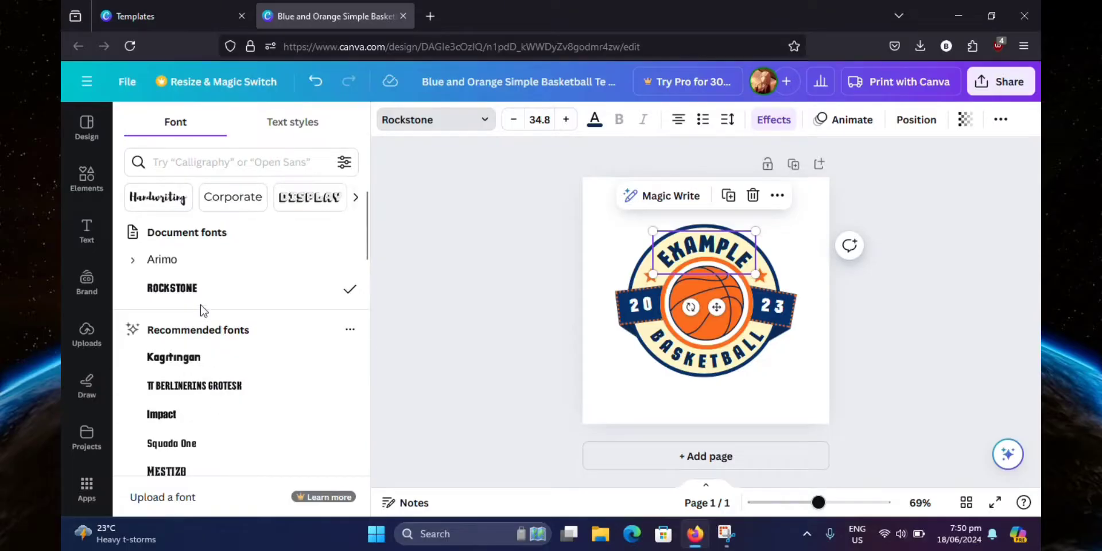
pyautogui.scroll(-1, 198, 372)
pyautogui.scroll(-2, 206, 368)
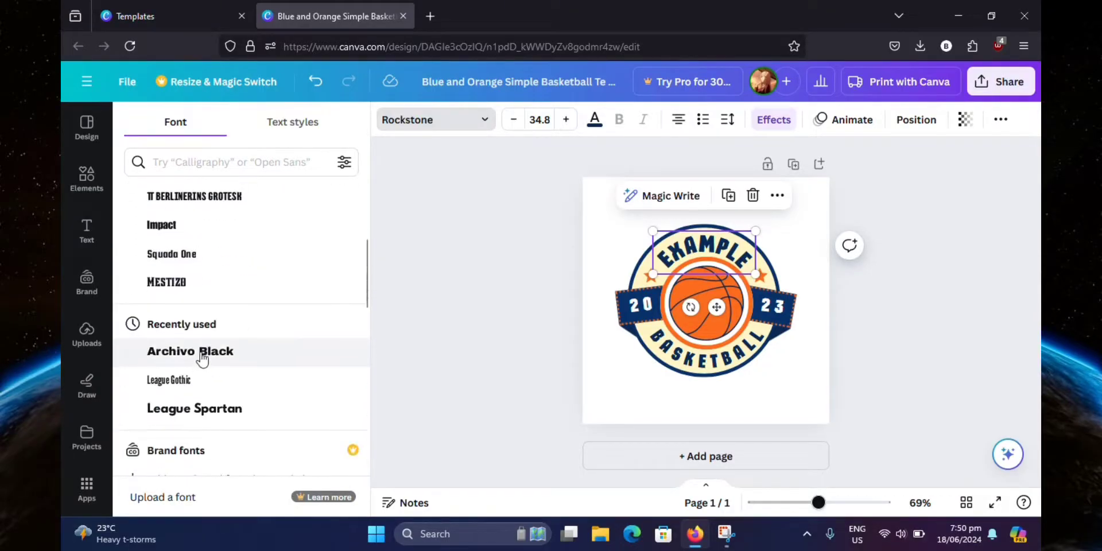
pyautogui.scroll(1, 210, 379)
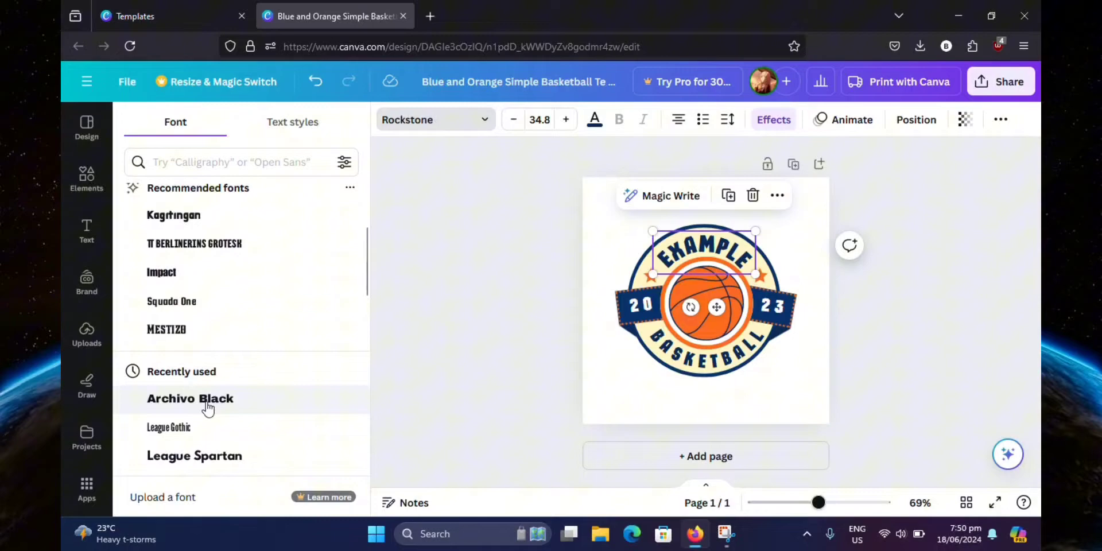
pyautogui.click(207, 403)
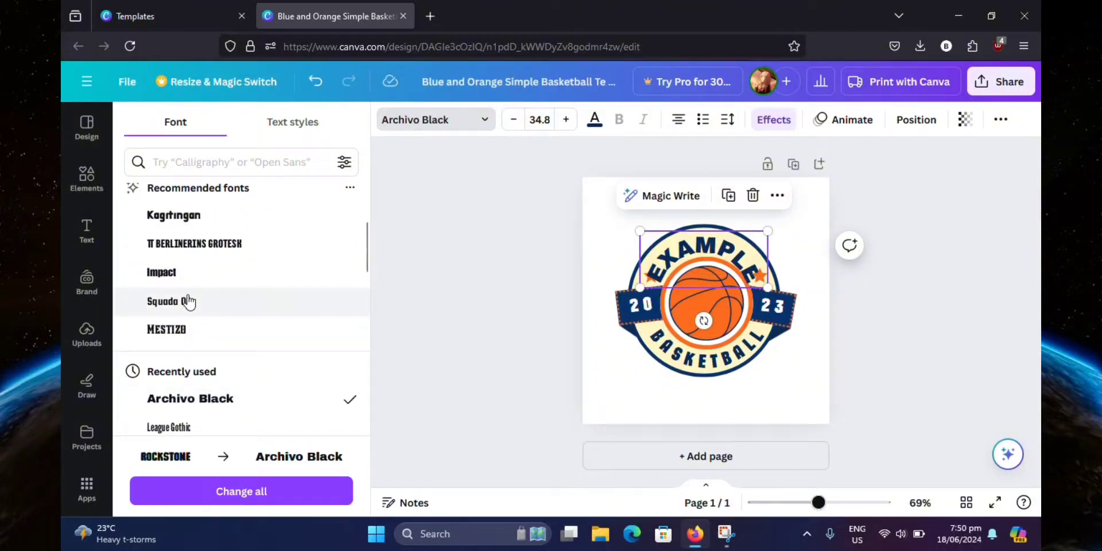
pyautogui.scroll(1, 190, 299)
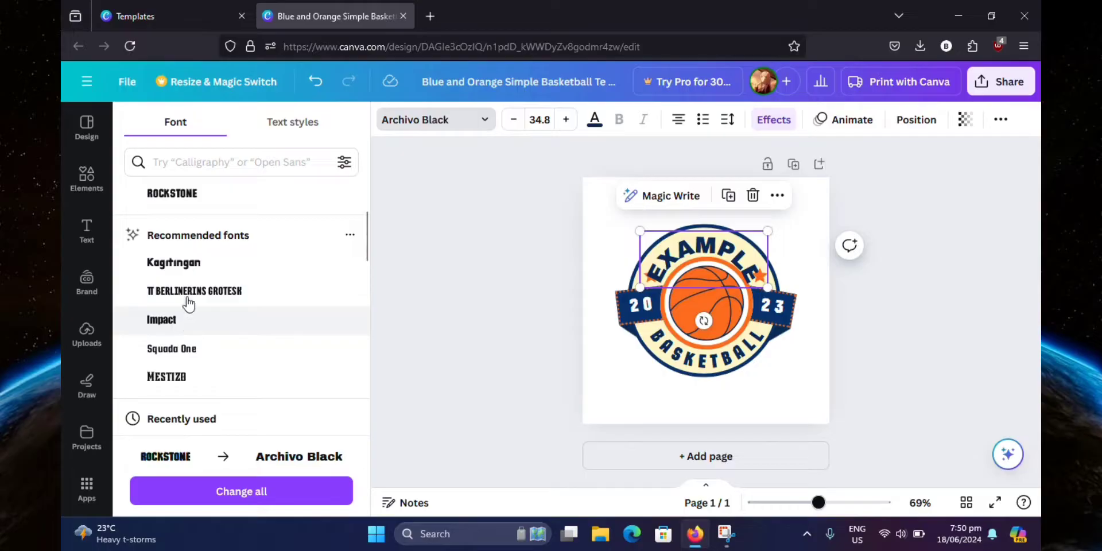
pyautogui.click(190, 264)
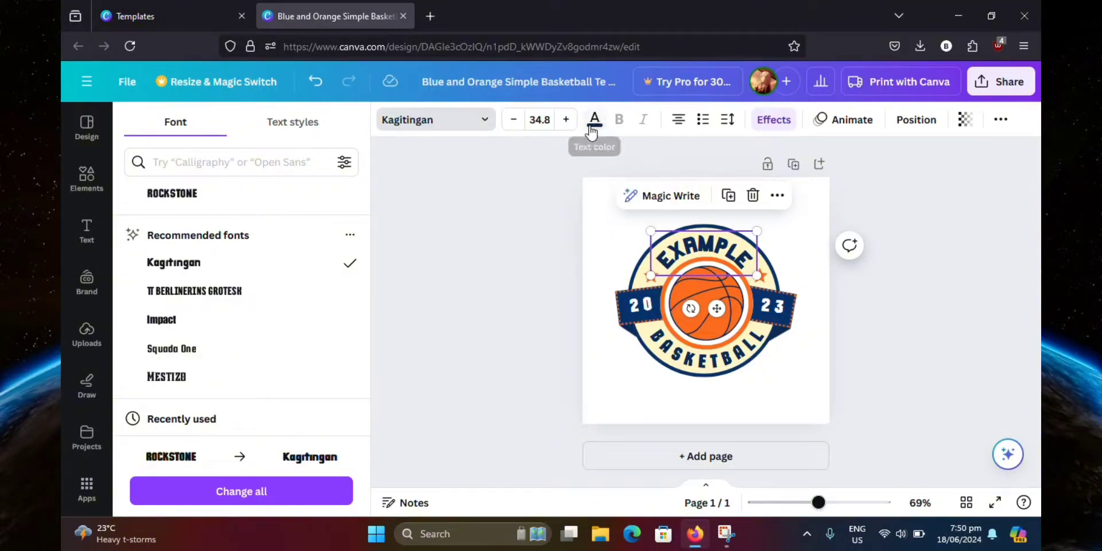
# Browse the text colour swatches and close them, keeping EXAMPLE dark navy.
pyautogui.click(594, 122)
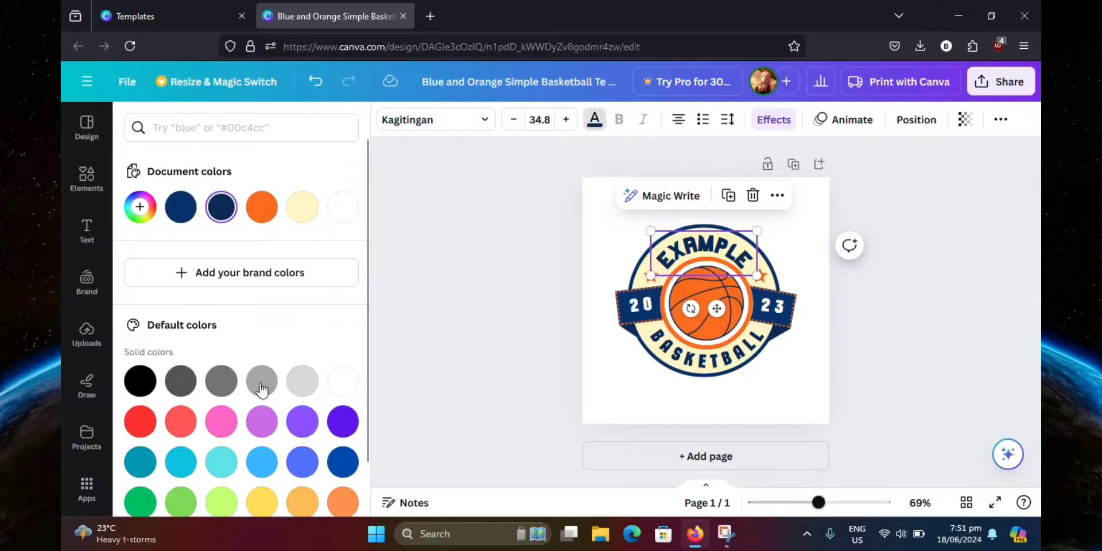
pyautogui.scroll(-1, 260, 359)
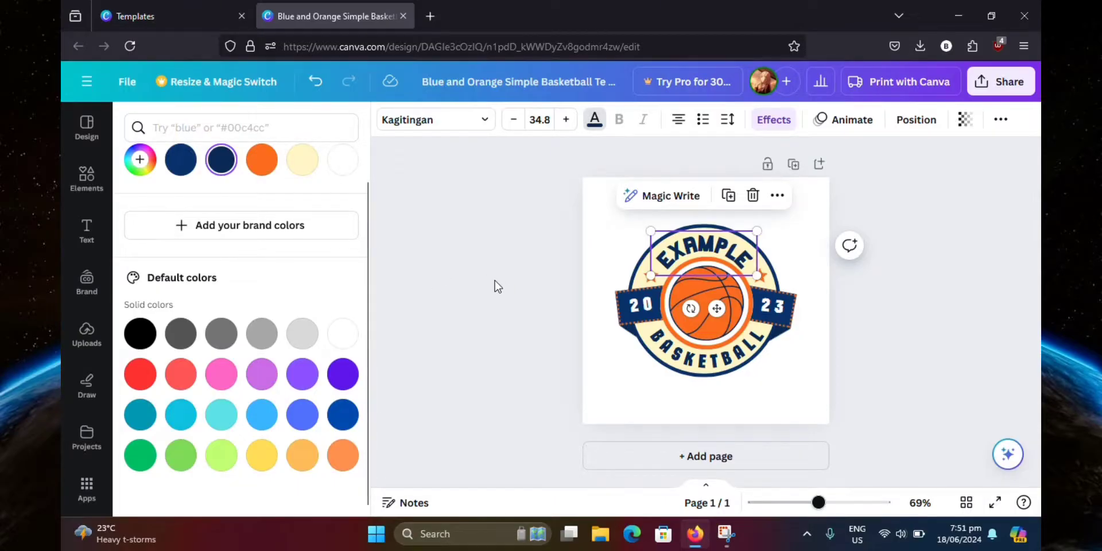
pyautogui.press('Escape')
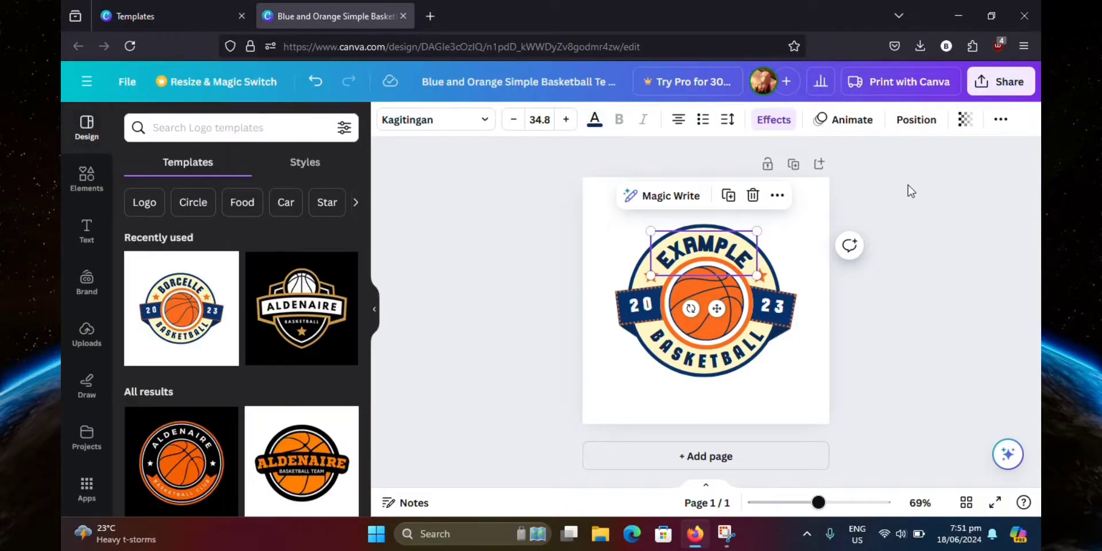
# Download the basketball logo design as a PNG via Share > Download.
pyautogui.click(998, 87)
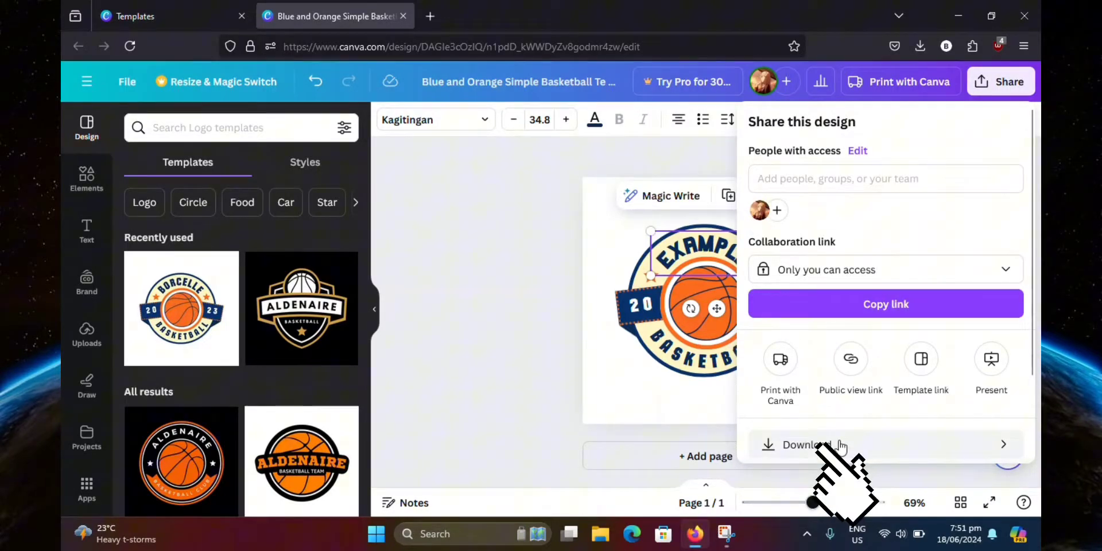
pyautogui.click(837, 451)
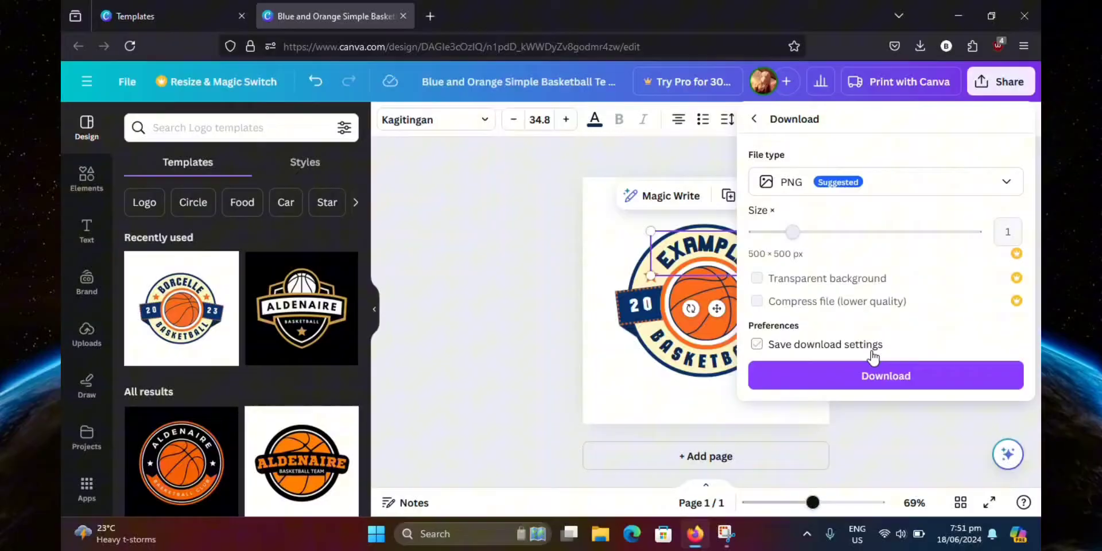
pyautogui.click(885, 383)
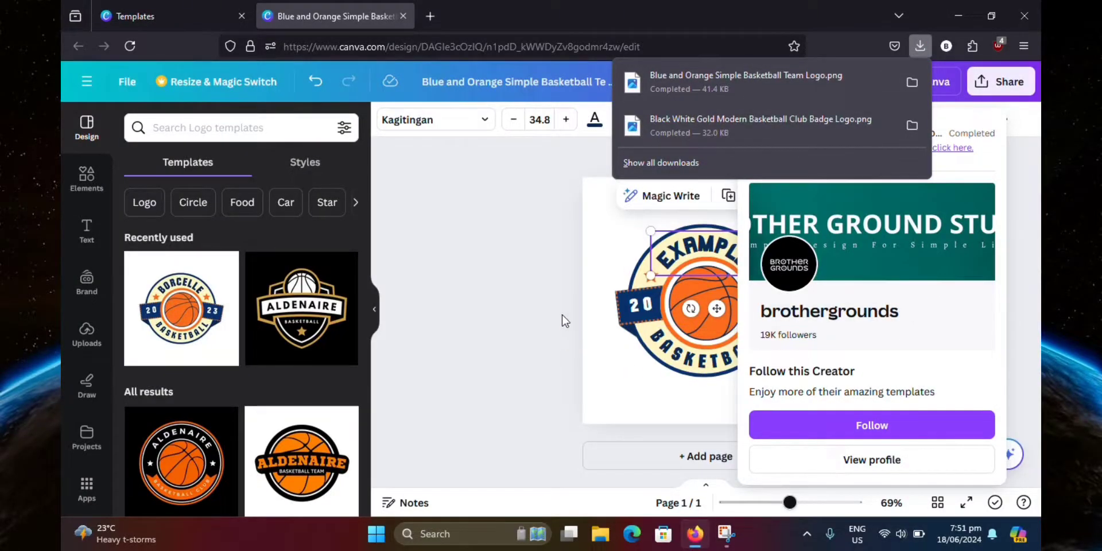
# Open remove.bg in a new Firefox tab.
pyautogui.click(426, 23)
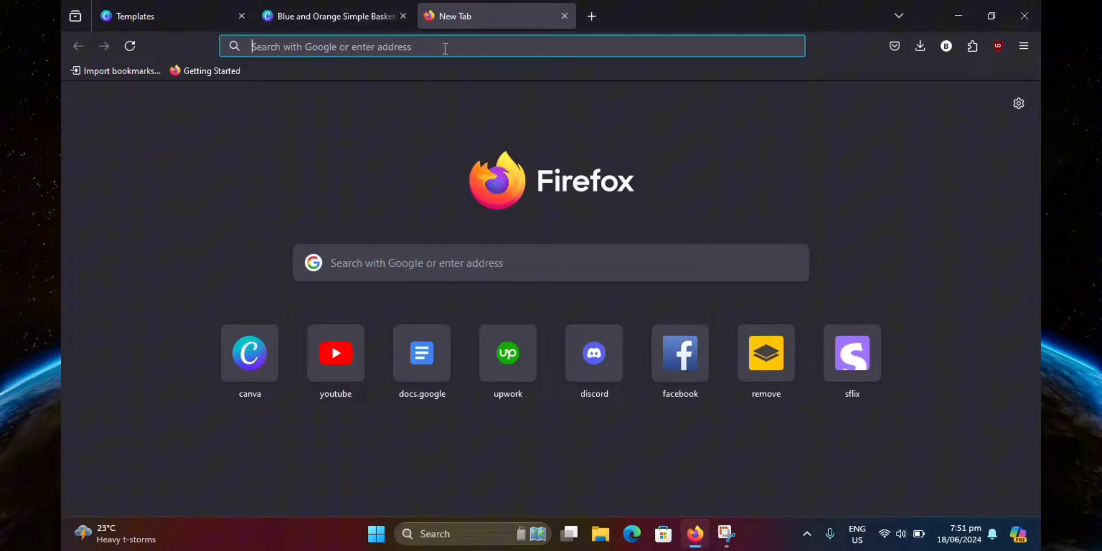
pyautogui.click(450, 43)
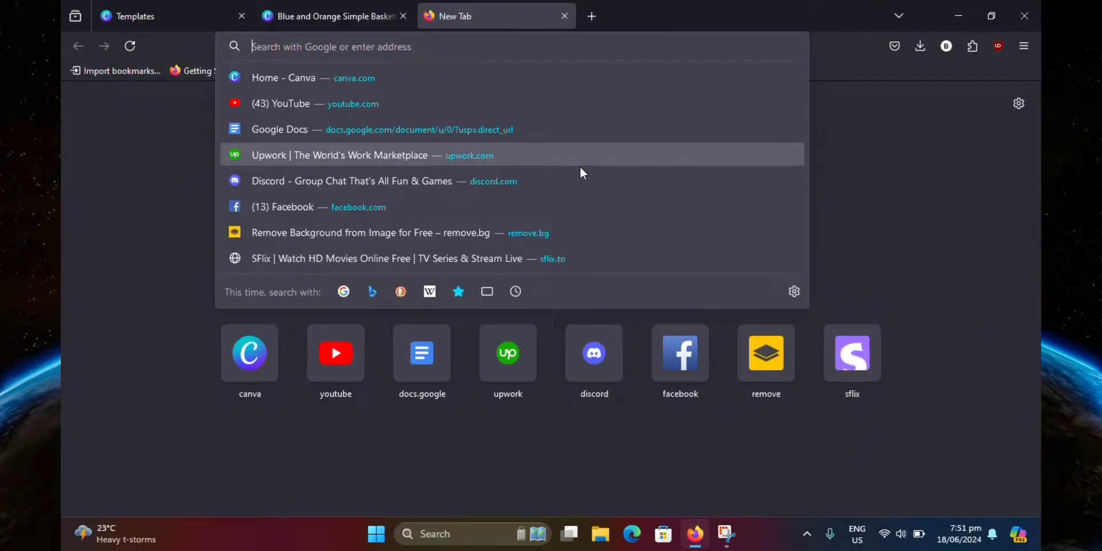
pyautogui.write('remove.b')
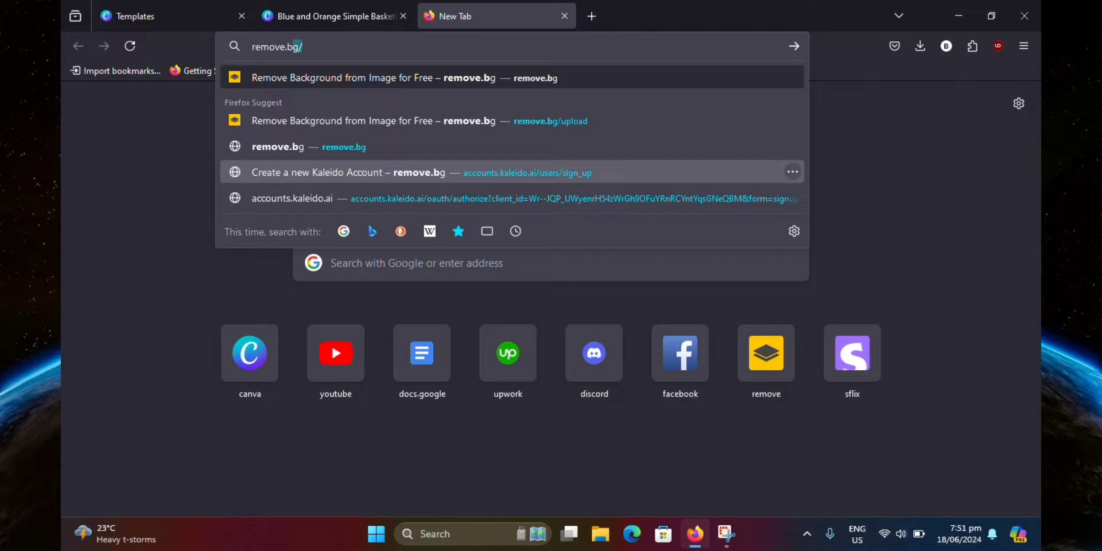
pyautogui.write('g/')
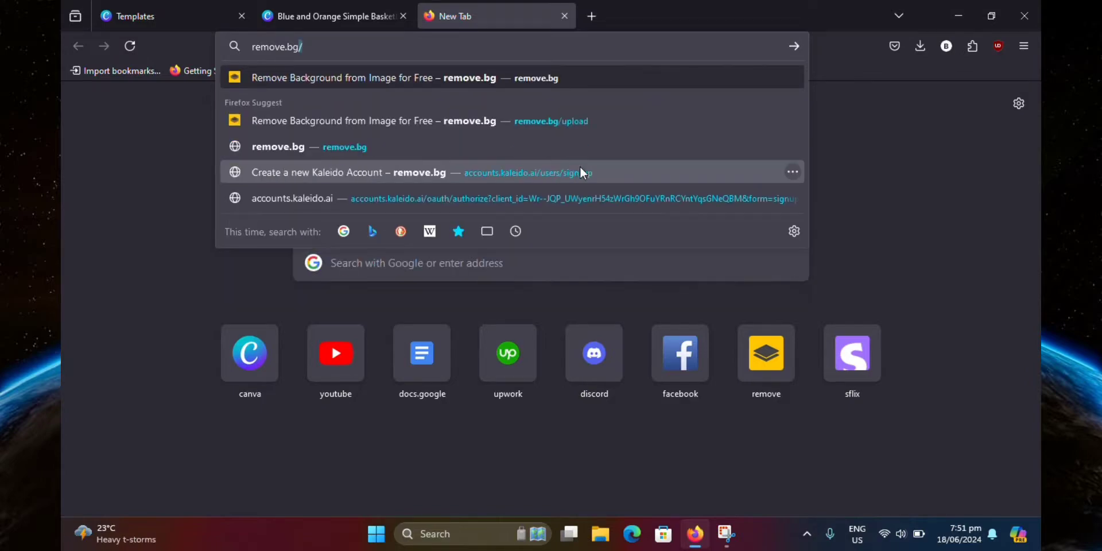
pyautogui.press('Return')
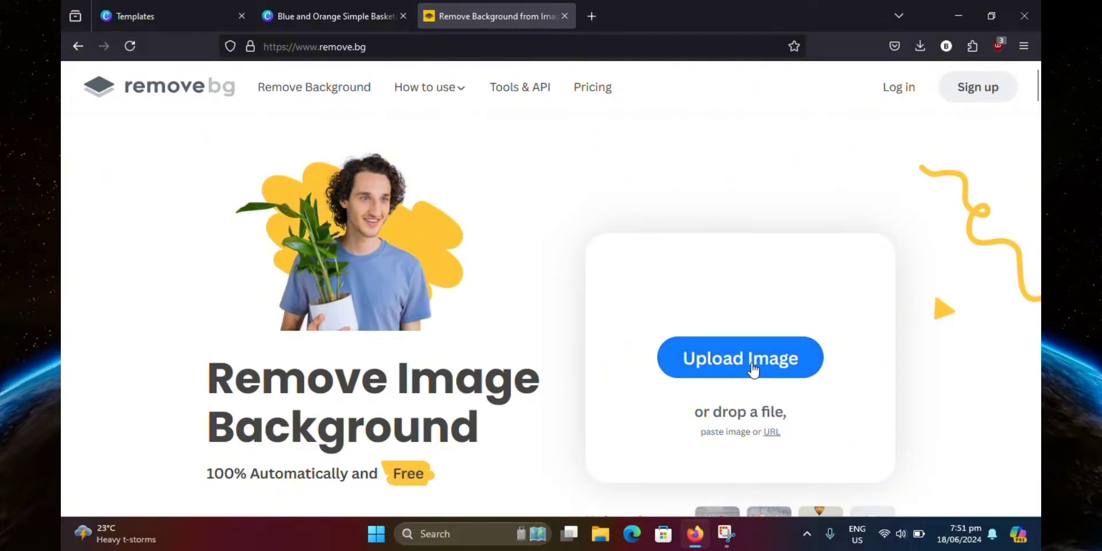
# Upload the Blue and Orange logo PNG to remove.bg and download the background-free version.
pyautogui.click(753, 370)
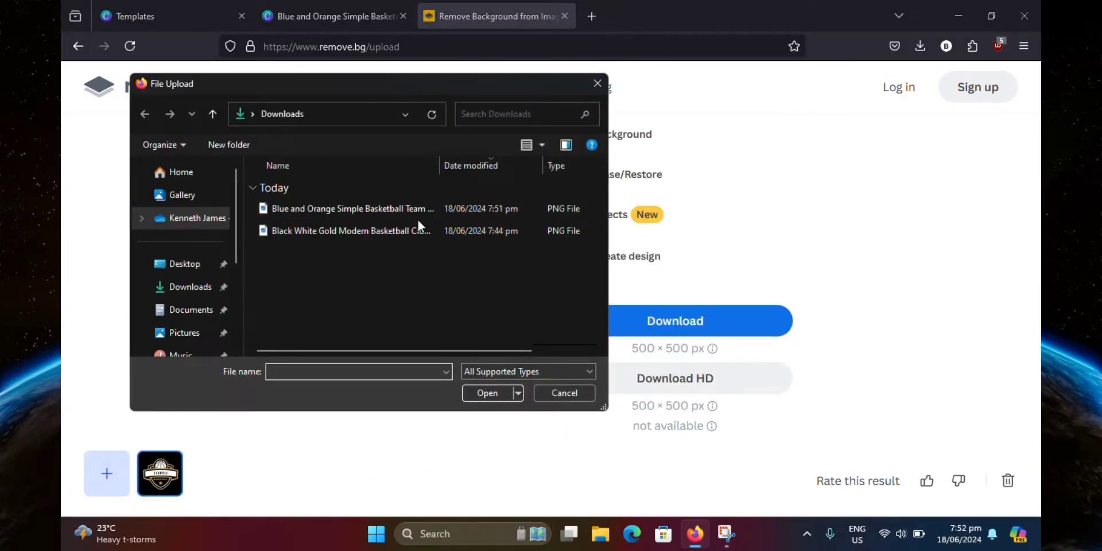
pyautogui.click(386, 208)
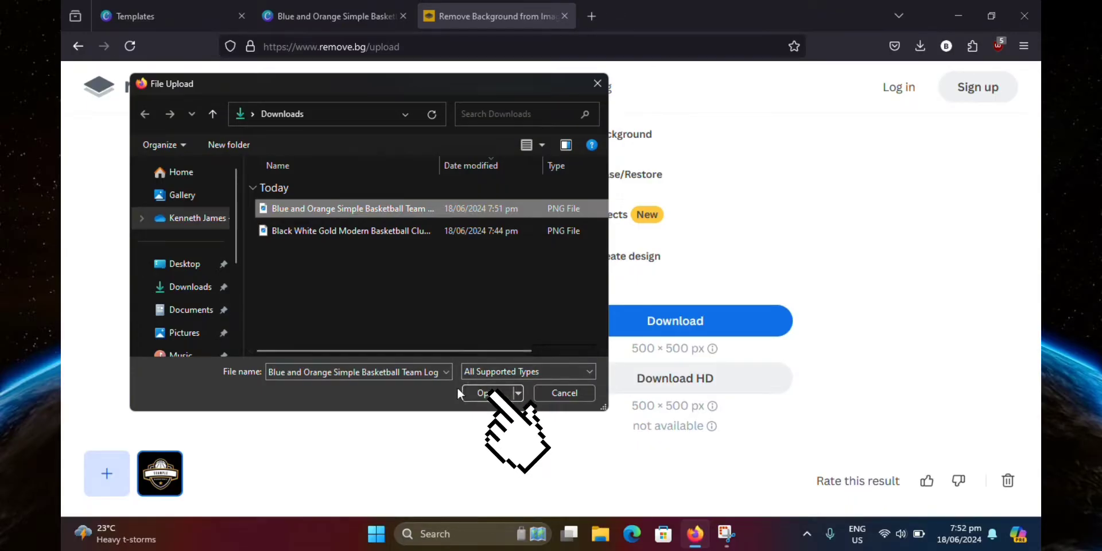
pyautogui.click(491, 392)
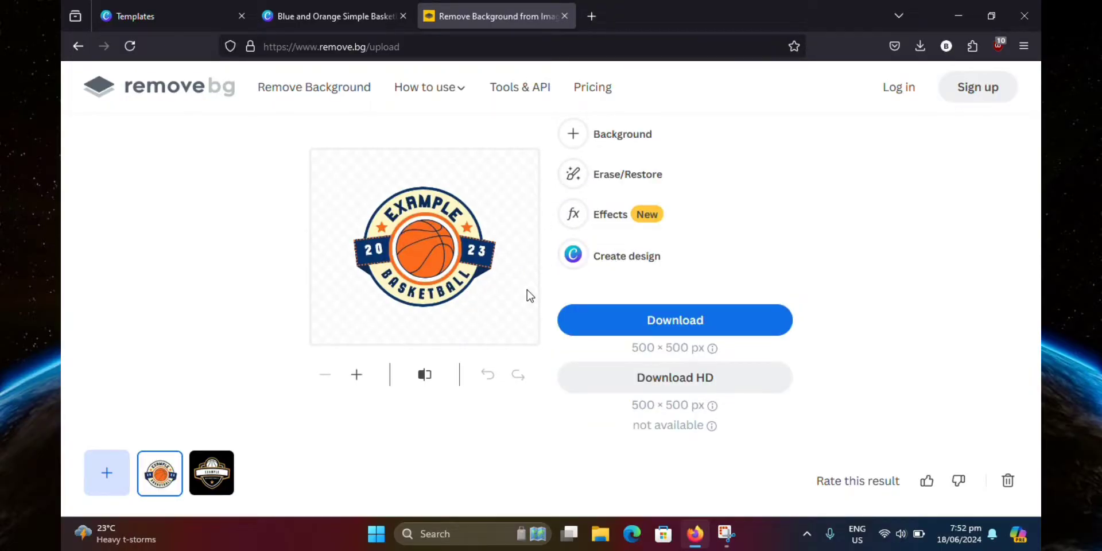
pyautogui.click(678, 322)
pyautogui.hotkey('ctrl', 't')
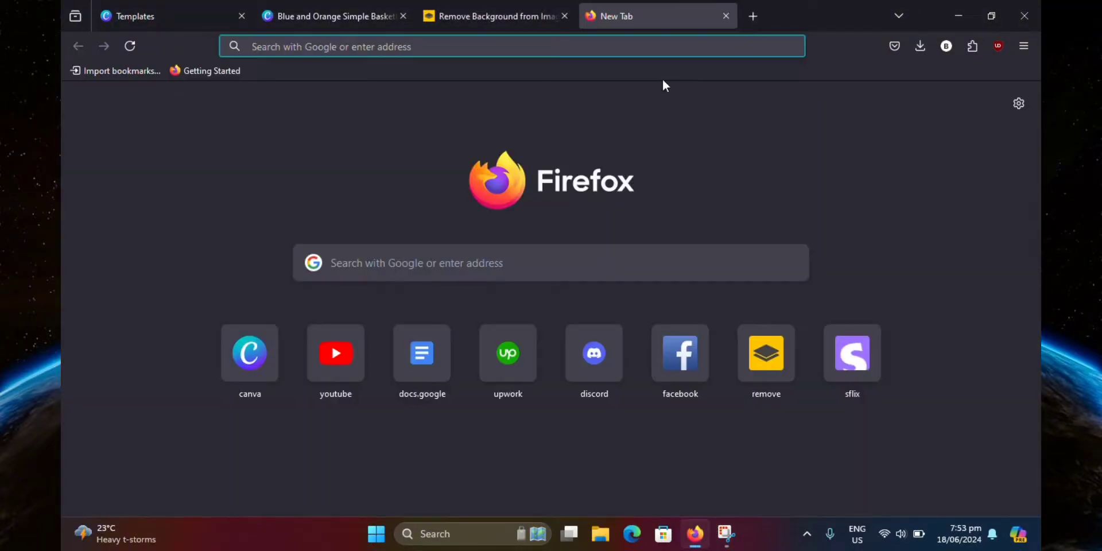
# Search the web for 'printify' and open the printify.com home page.
pyautogui.click(331, 45)
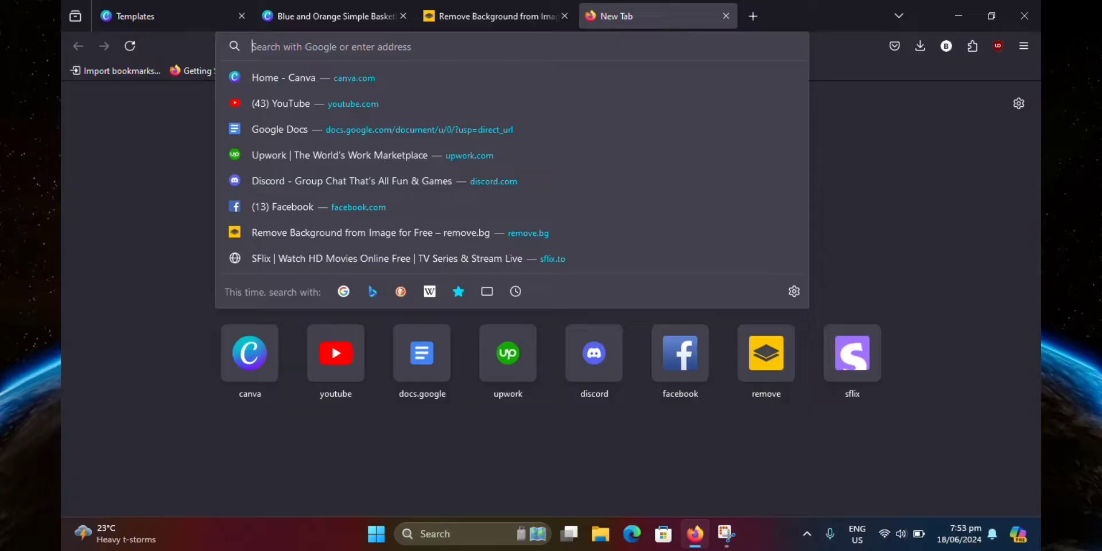
pyautogui.write('printify')
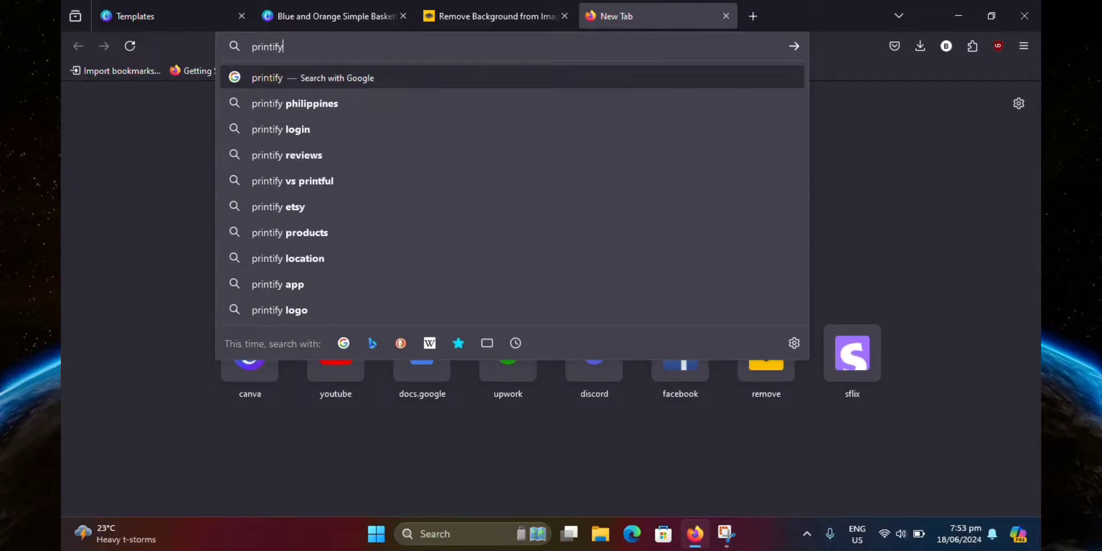
pyautogui.press('Return')
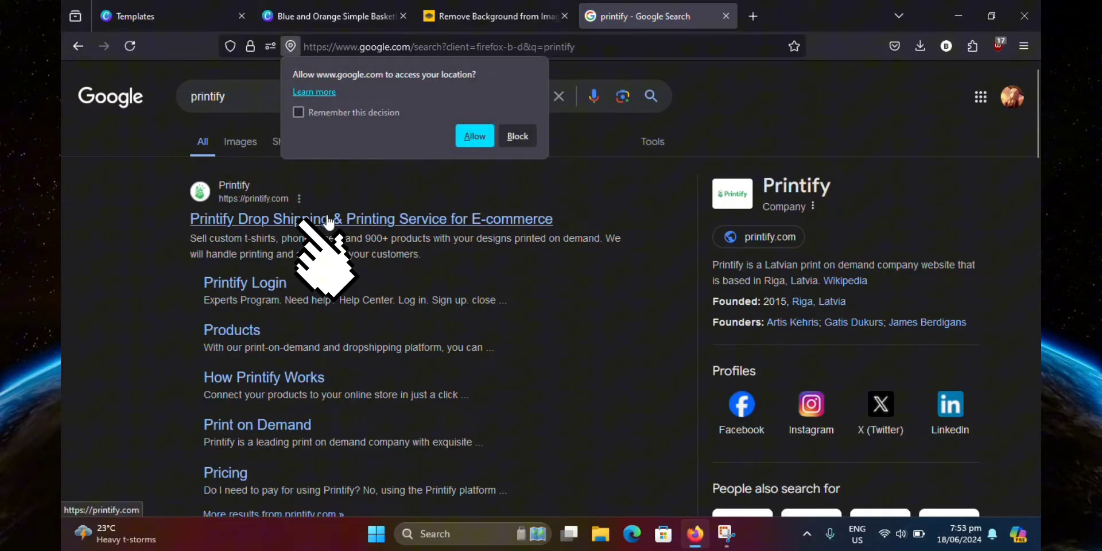
pyautogui.click(329, 224)
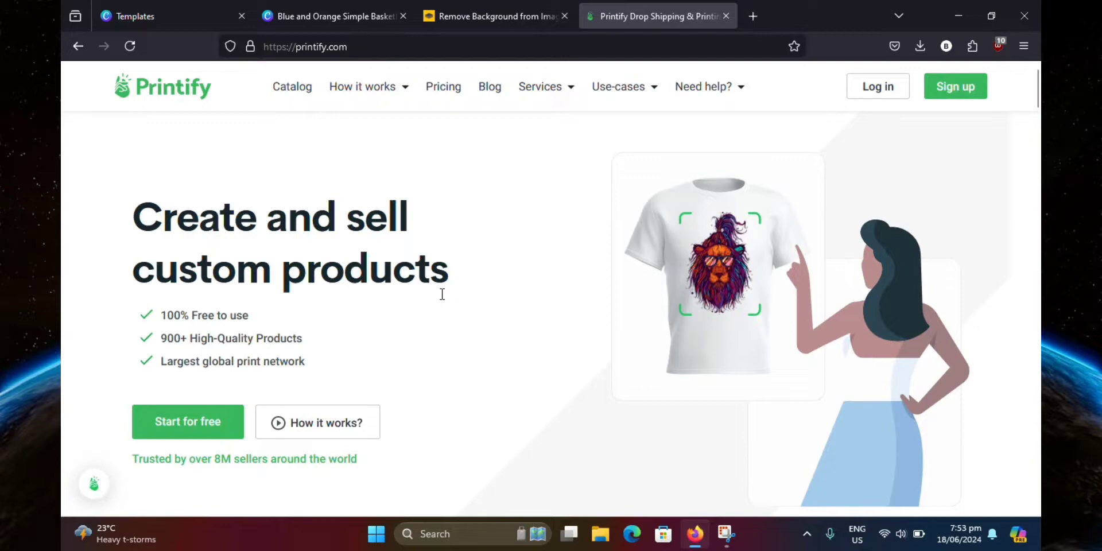
# Start signing up for a free Printify account.
pyautogui.click(206, 427)
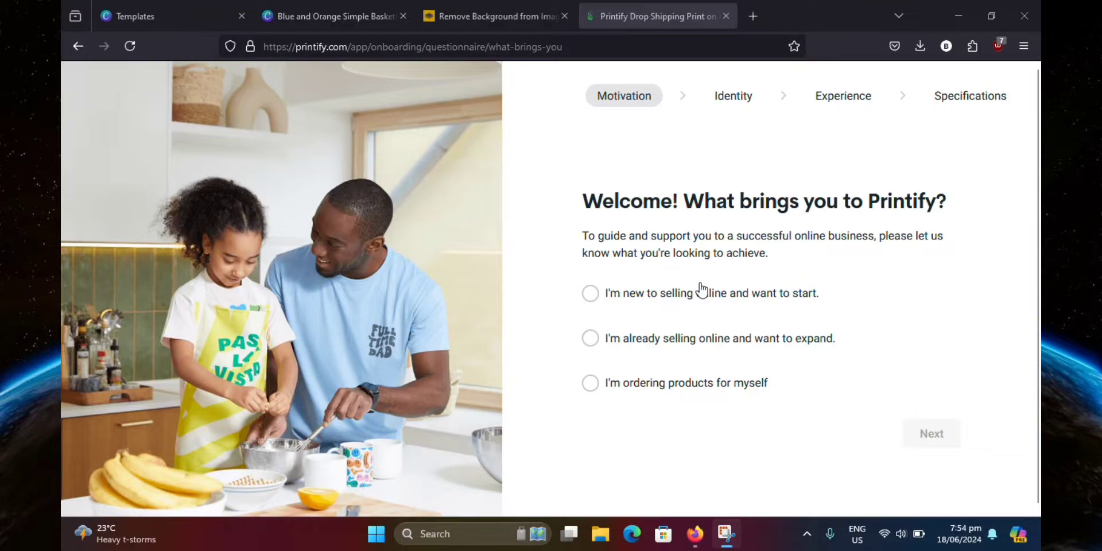
# Answer the first onboarding questions: new to selling online, and Artist/Designer.
pyautogui.click(591, 297)
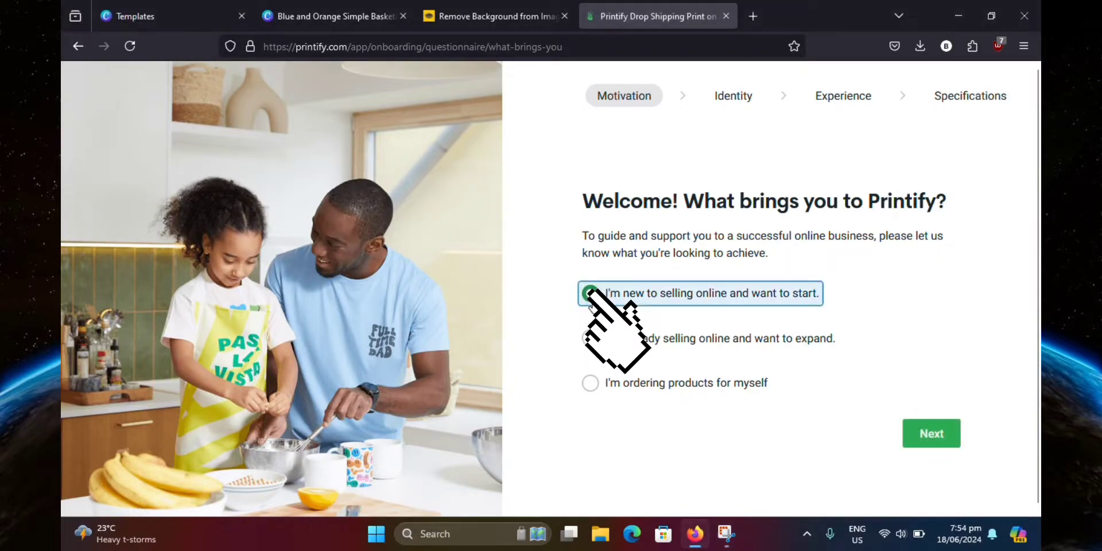
pyautogui.click(929, 435)
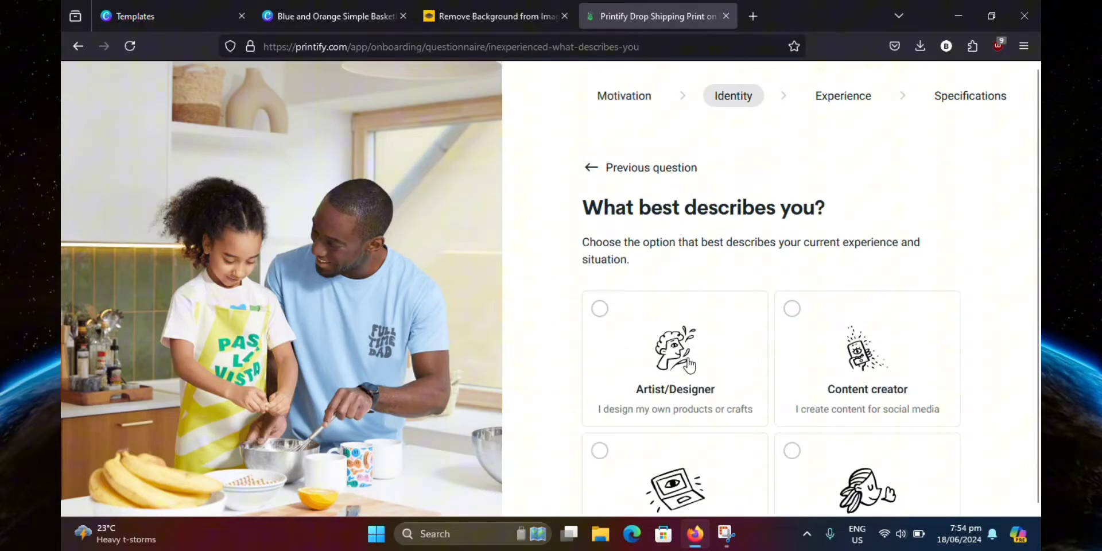
pyautogui.scroll(-3, 674, 348)
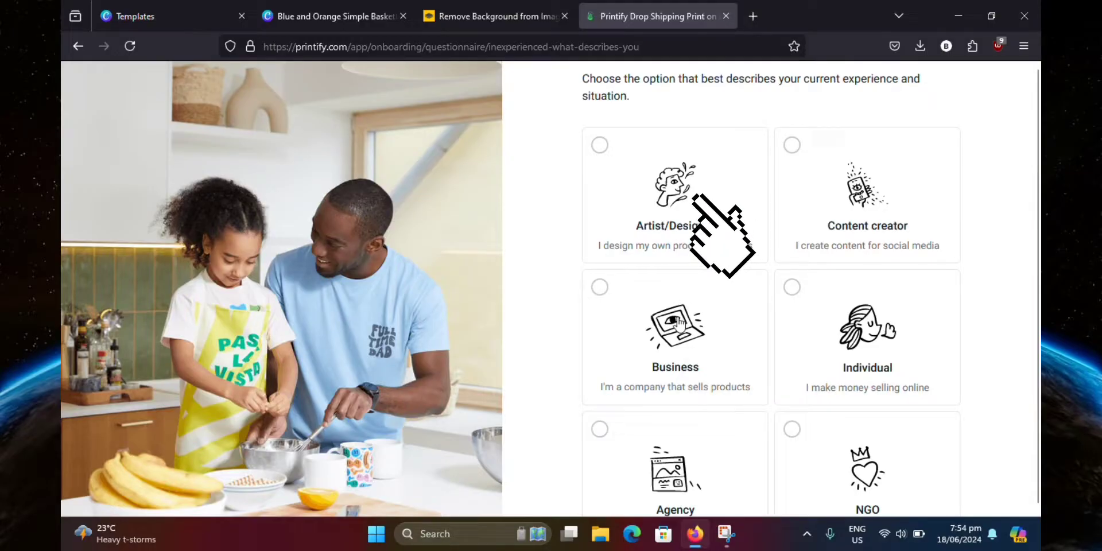
pyautogui.click(601, 150)
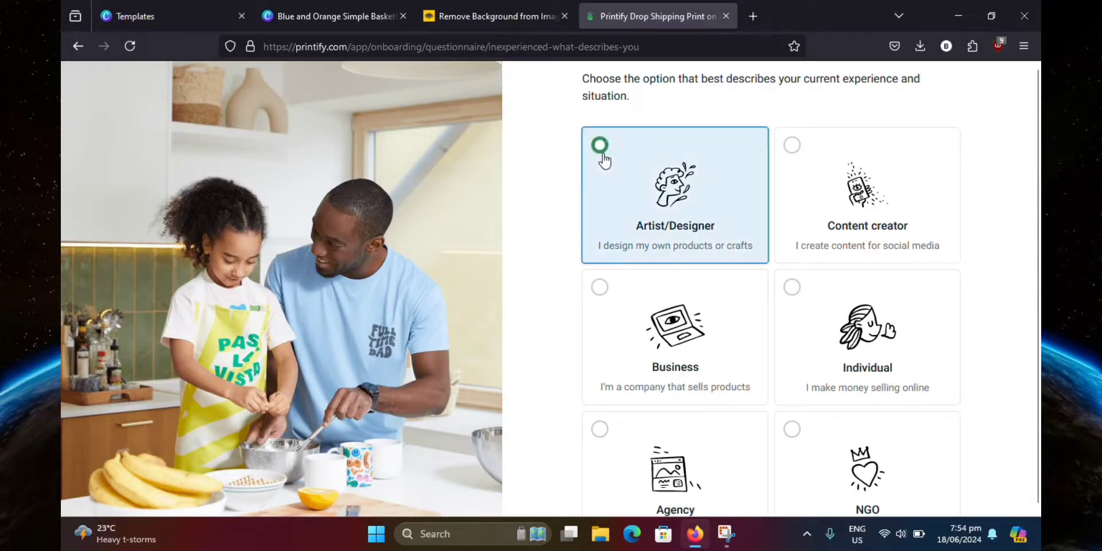
pyautogui.scroll(-3, 689, 184)
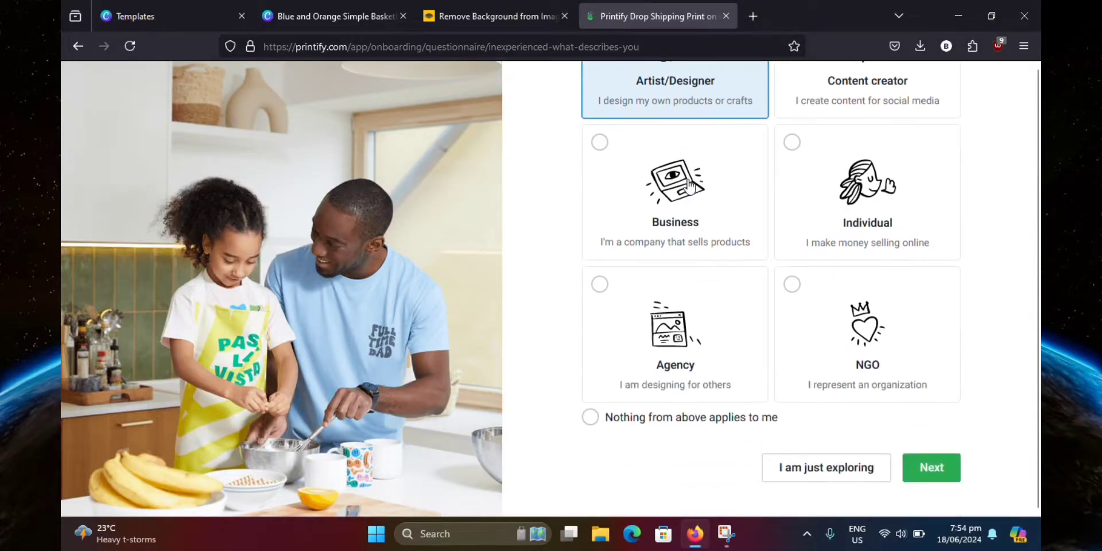
pyautogui.click(931, 468)
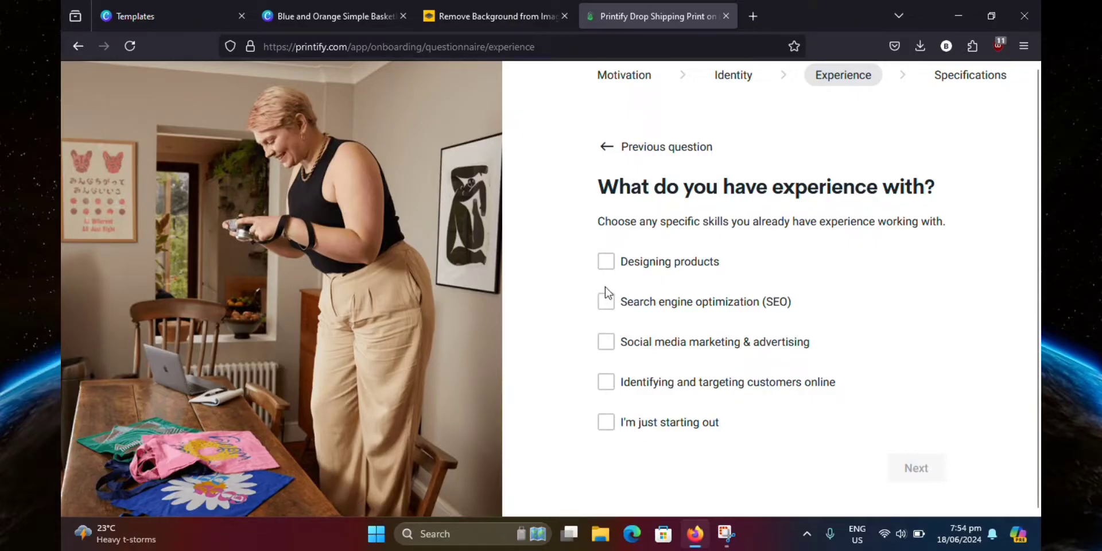
# Mark experience with designing products, keep Philippines, choose YouTube as the source, and finish.
pyautogui.click(610, 265)
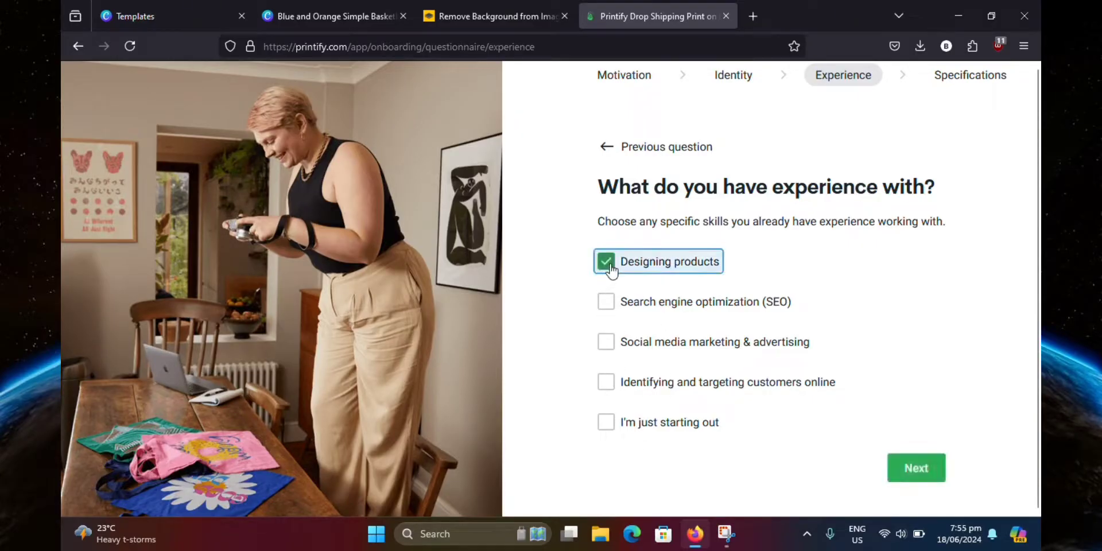
pyautogui.click(913, 476)
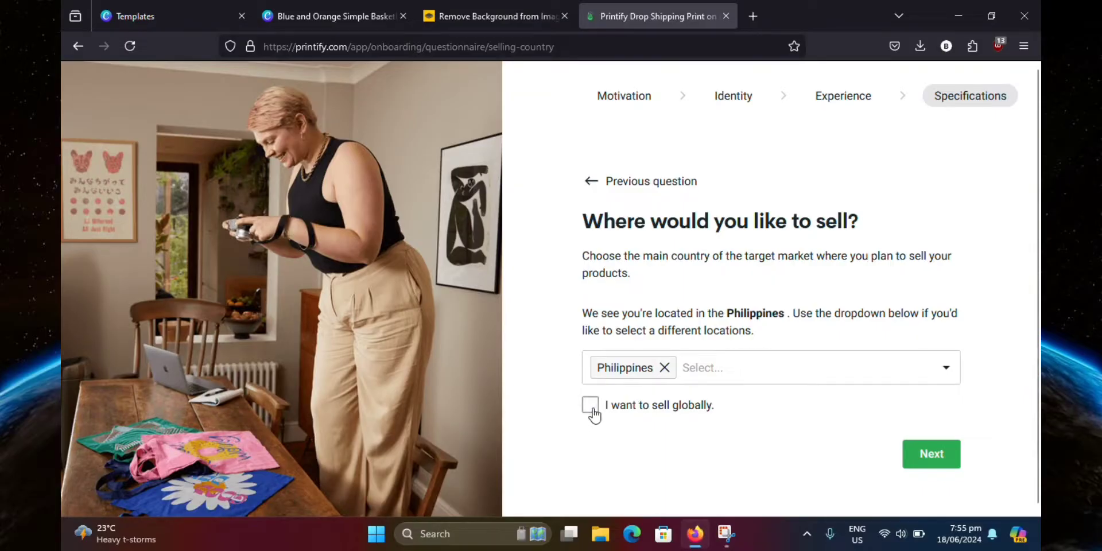
pyautogui.click(925, 457)
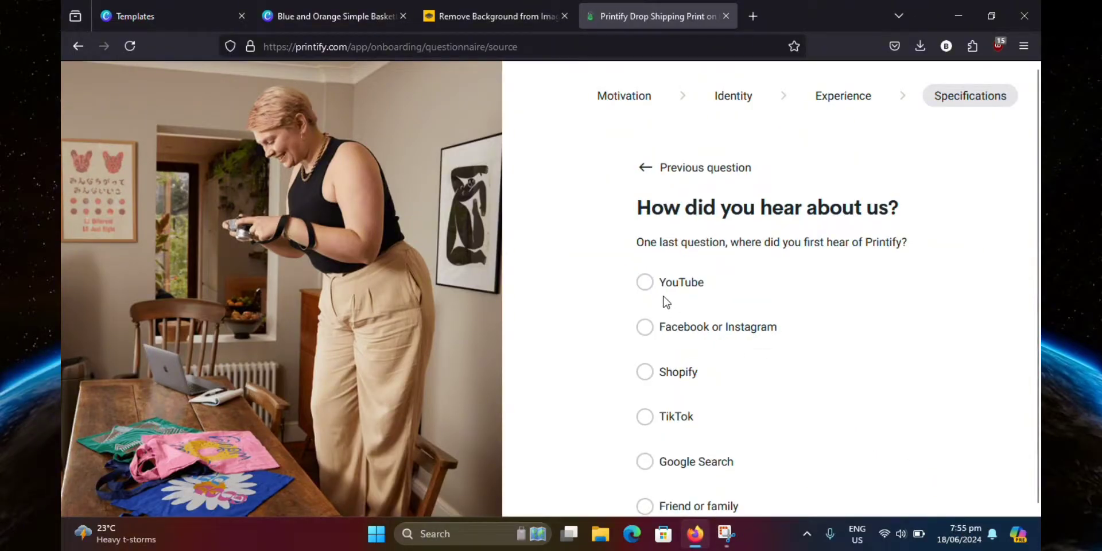
pyautogui.scroll(-2, 648, 357)
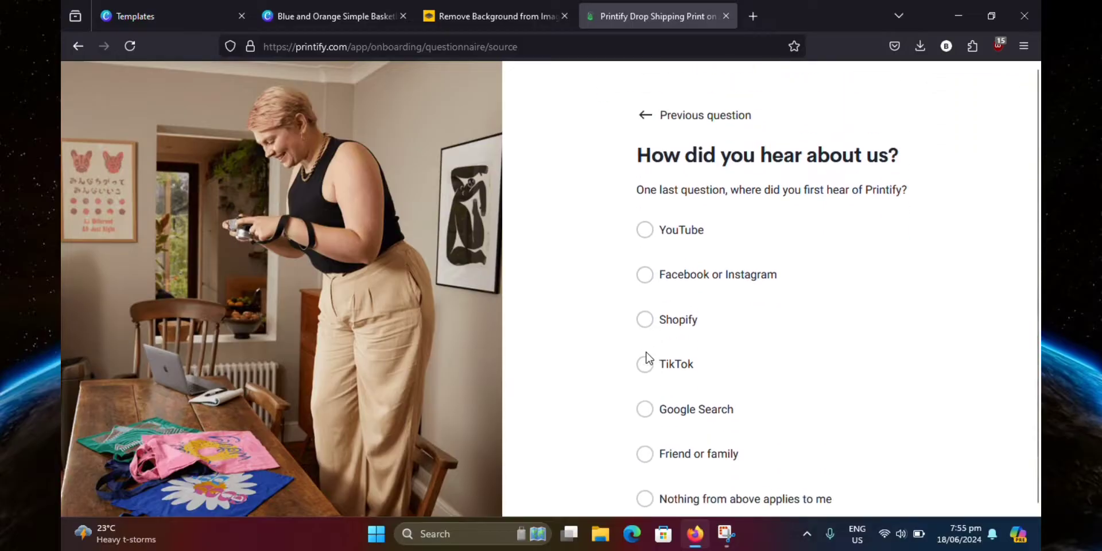
pyautogui.scroll(-1, 648, 357)
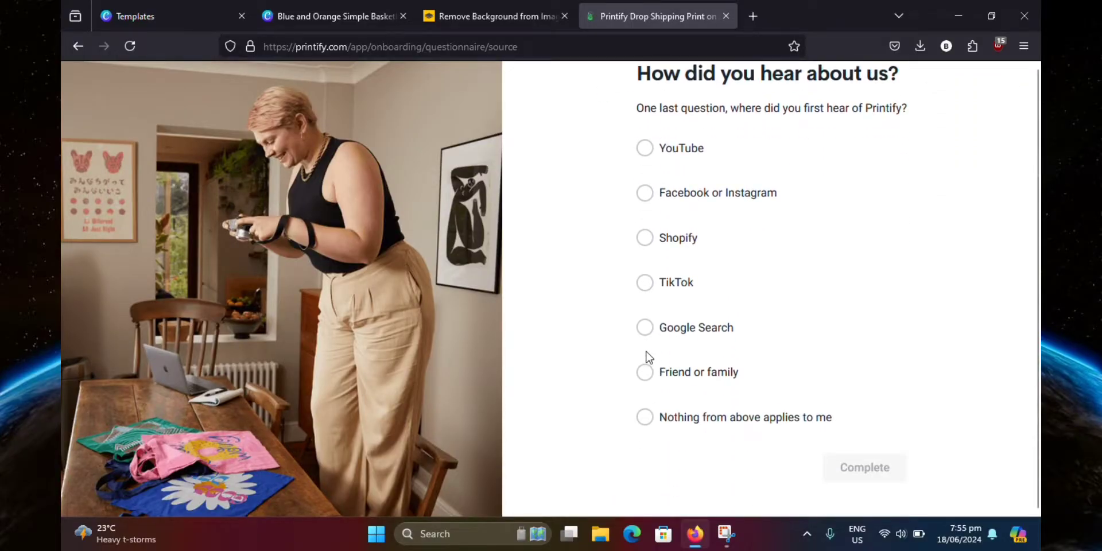
pyautogui.click(646, 151)
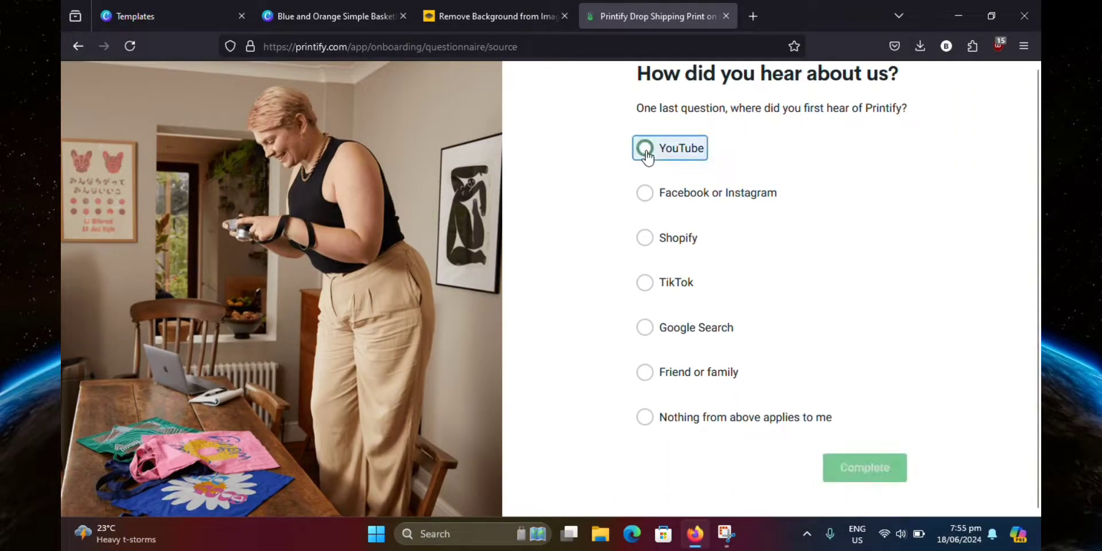
pyautogui.click(864, 471)
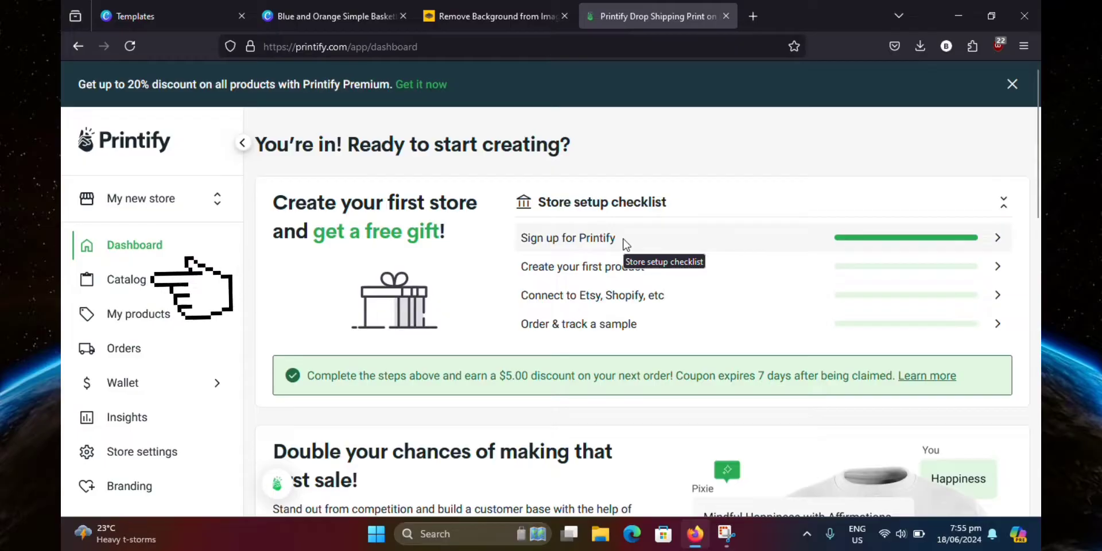
# Go to Catalog Home from the sidebar's Catalog menu.
pyautogui.scroll(-2, 426, 291)
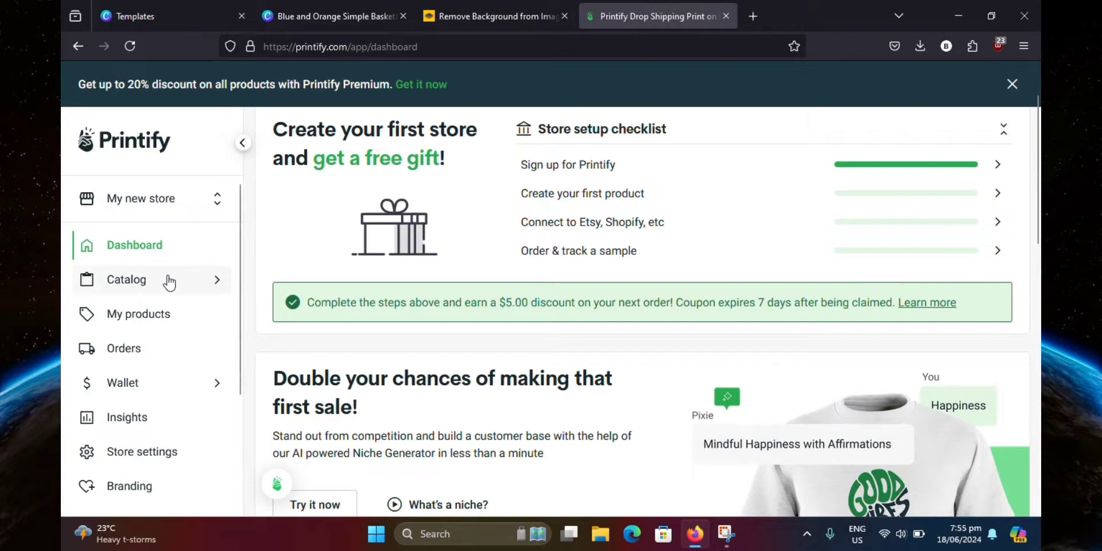
pyautogui.moveTo(219, 282)
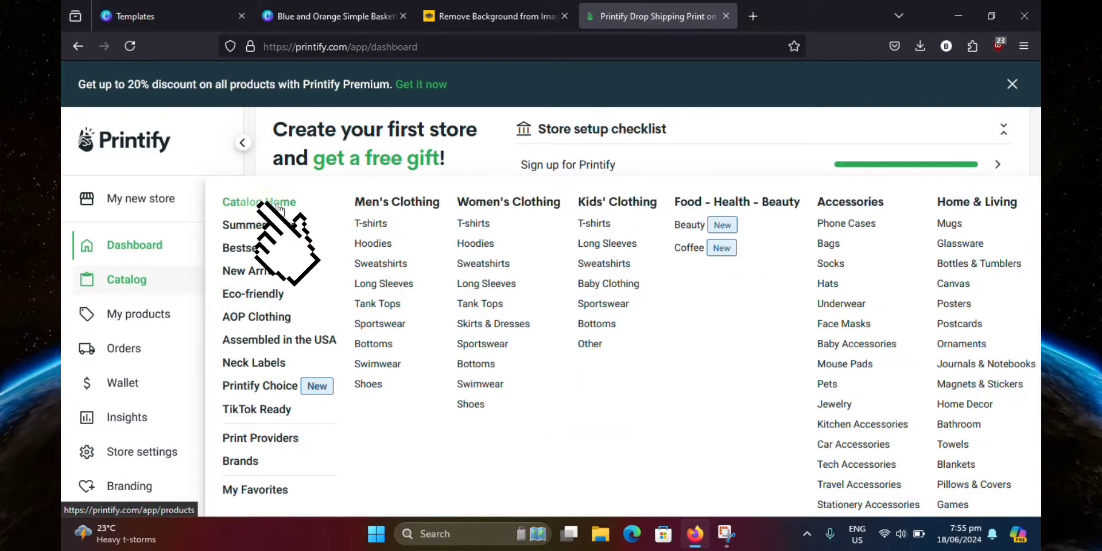
pyautogui.click(278, 206)
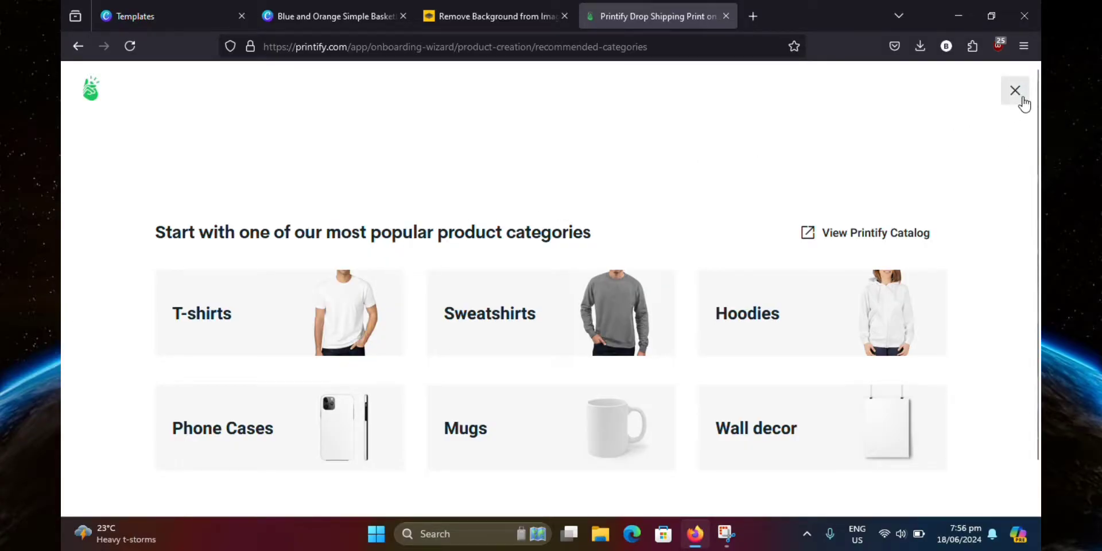
# Close the onboarding wizard and search the catalog for 'basketball jersey'.
pyautogui.click(1016, 98)
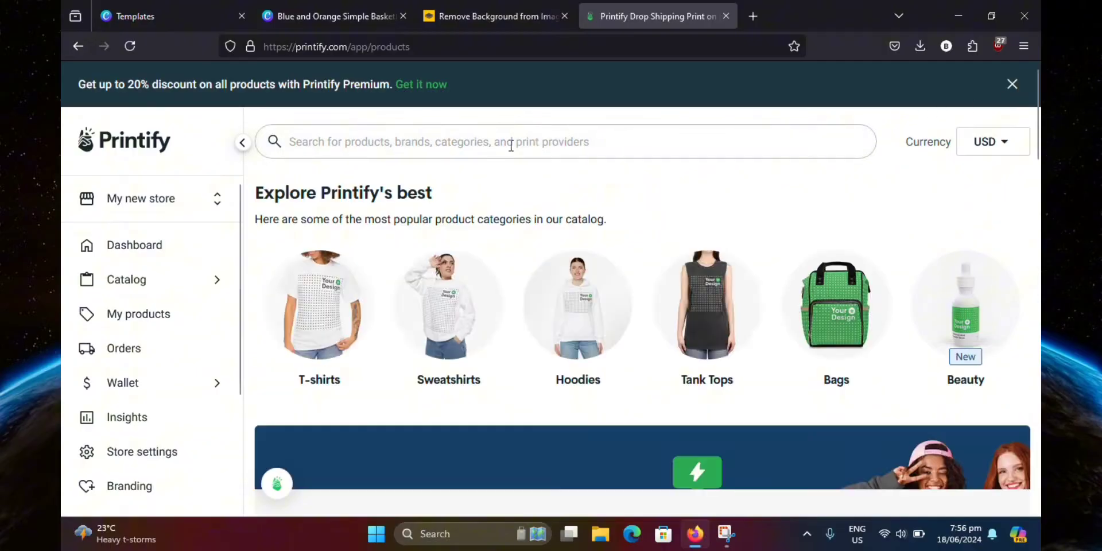
pyautogui.click(523, 146)
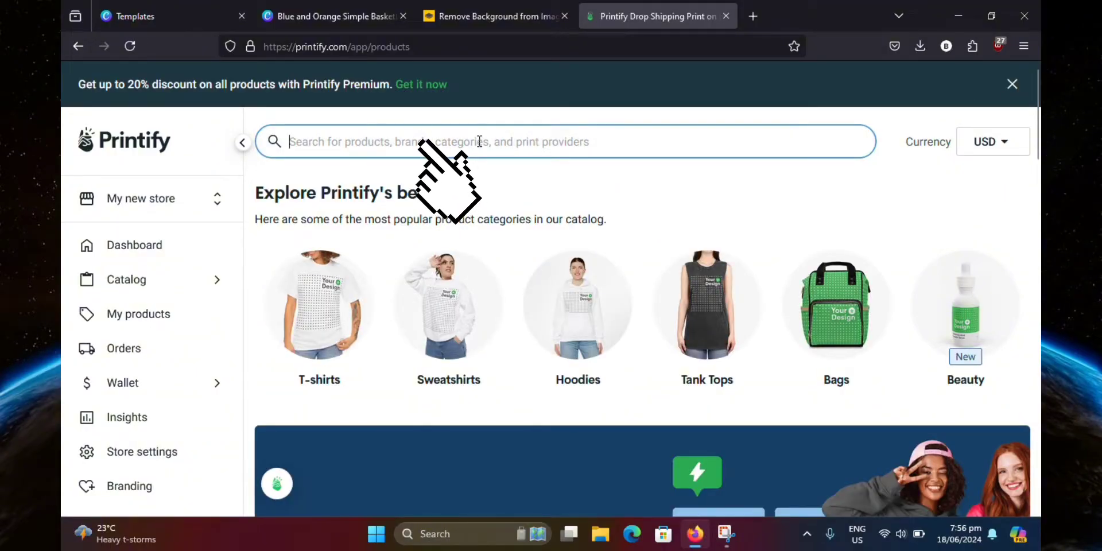
pyautogui.write('basket')
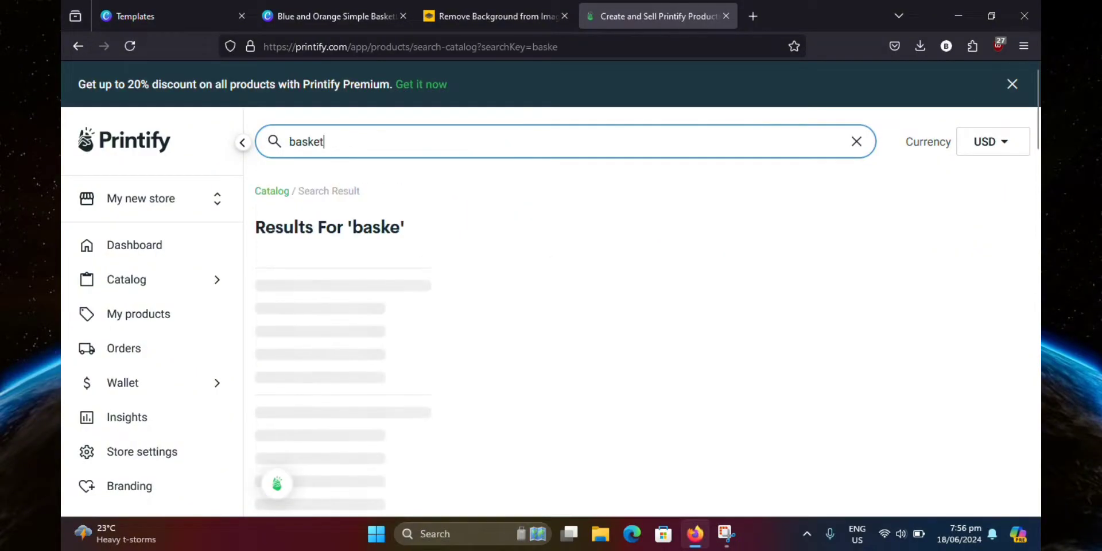
pyautogui.write('ball jersey')
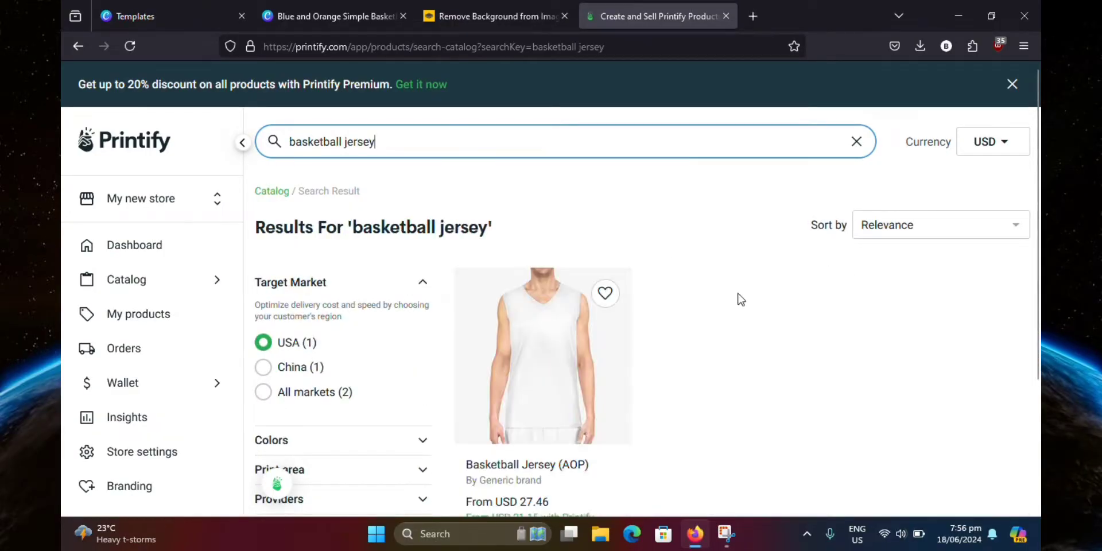
pyautogui.scroll(-3, 711, 312)
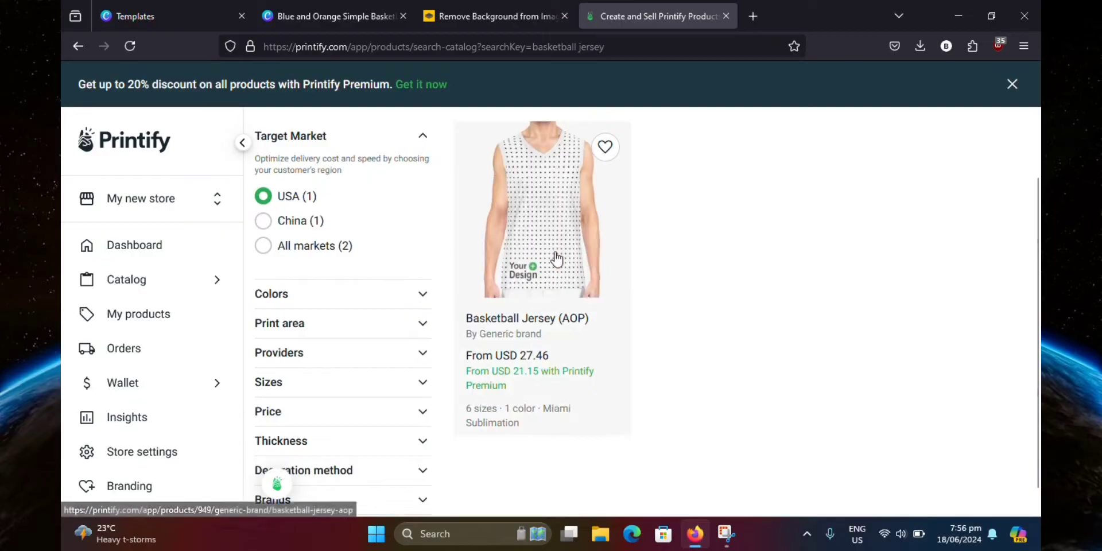
pyautogui.scroll(2, 557, 260)
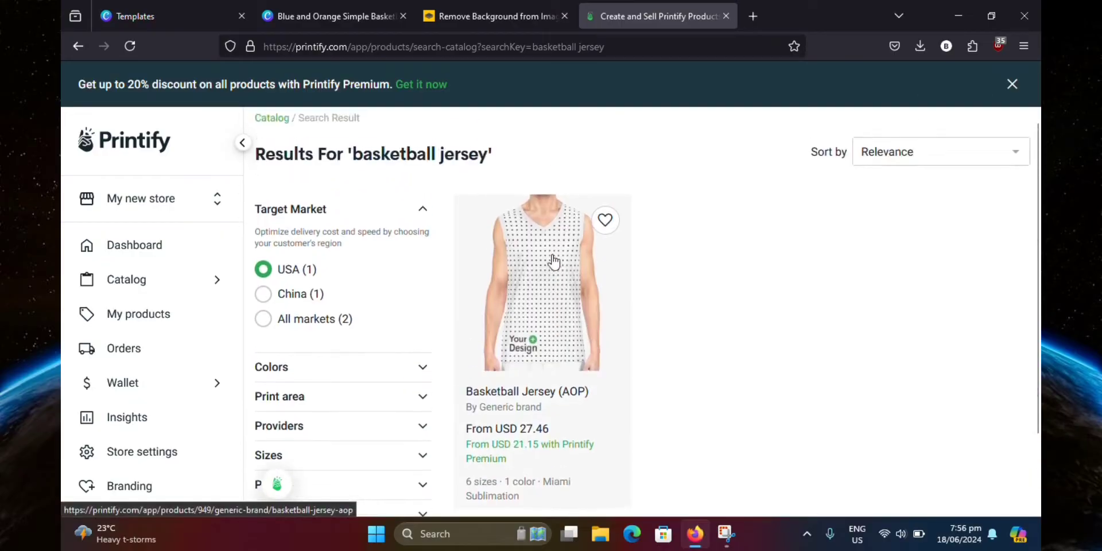
# Open the Basketball Jersey (AOP) product page and review its Miami Sublimation provider.
pyautogui.click(542, 292)
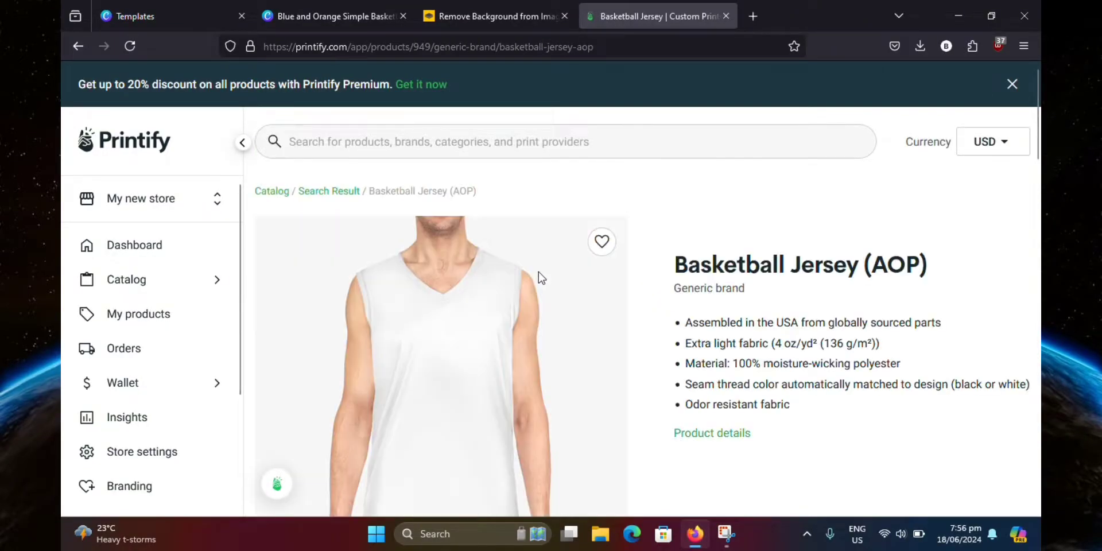
pyautogui.scroll(-3, 475, 262)
pyautogui.scroll(2, 554, 259)
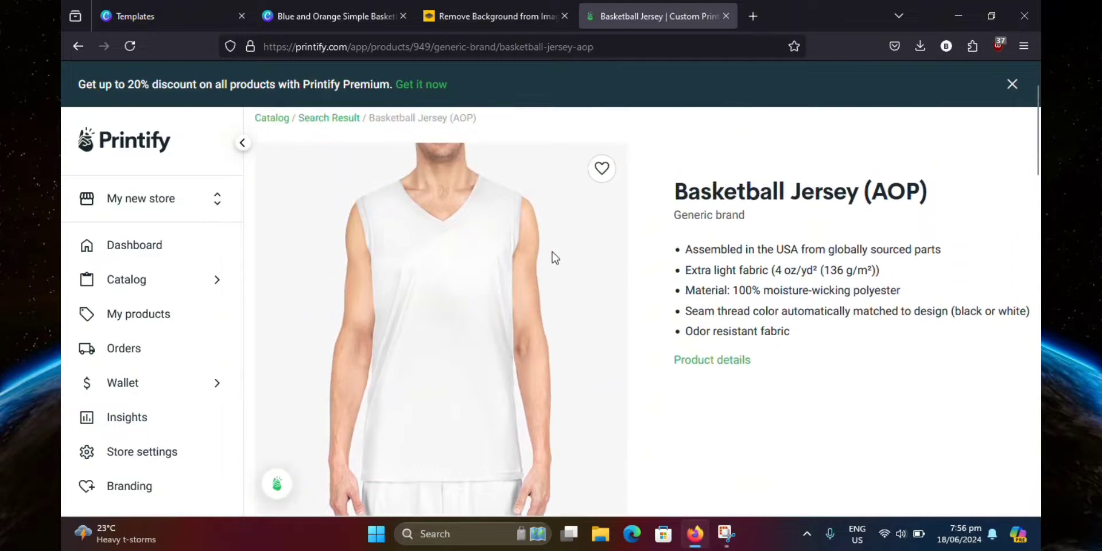
pyautogui.scroll(-7, 548, 257)
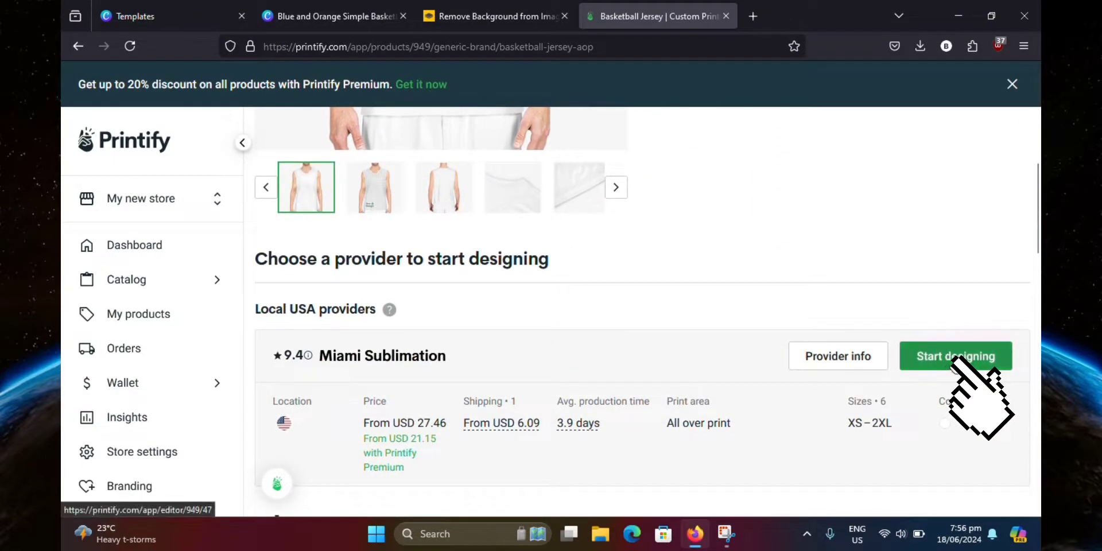
# Start designing with Miami Sublimation, skip the tour and tip, and bring up image upload options.
pyautogui.click(956, 363)
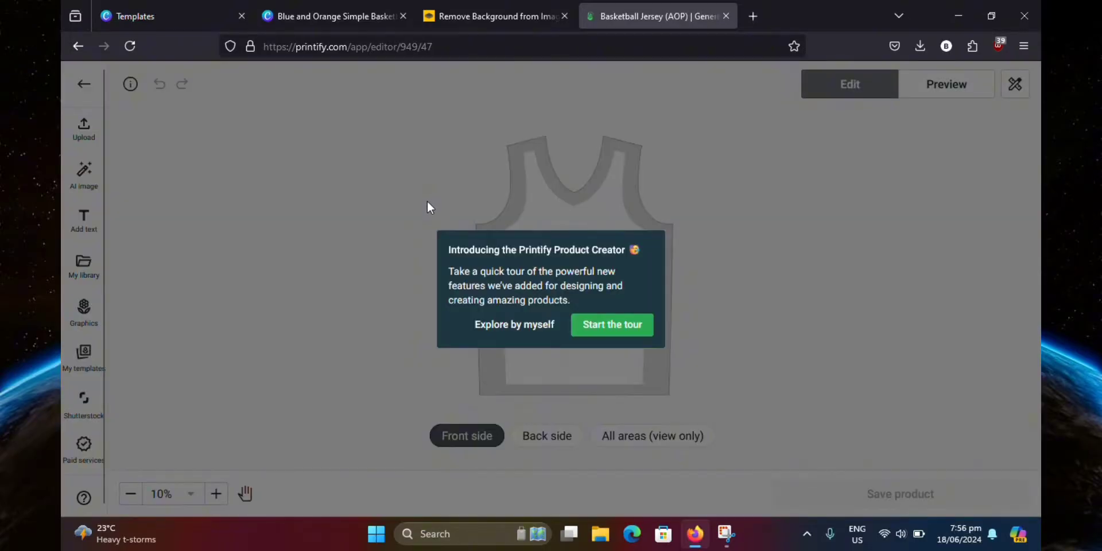
pyautogui.click(516, 326)
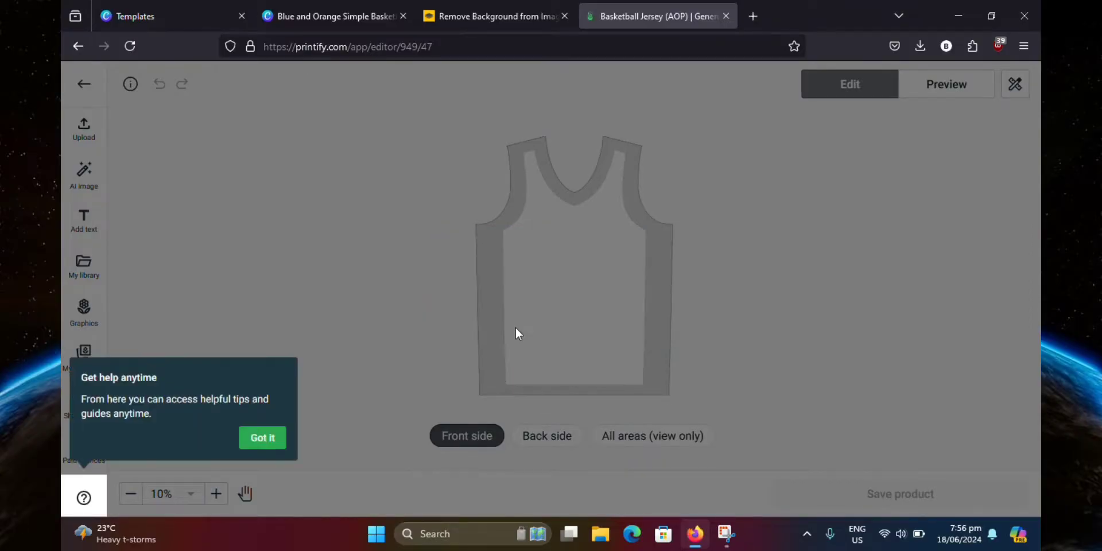
pyautogui.click(267, 440)
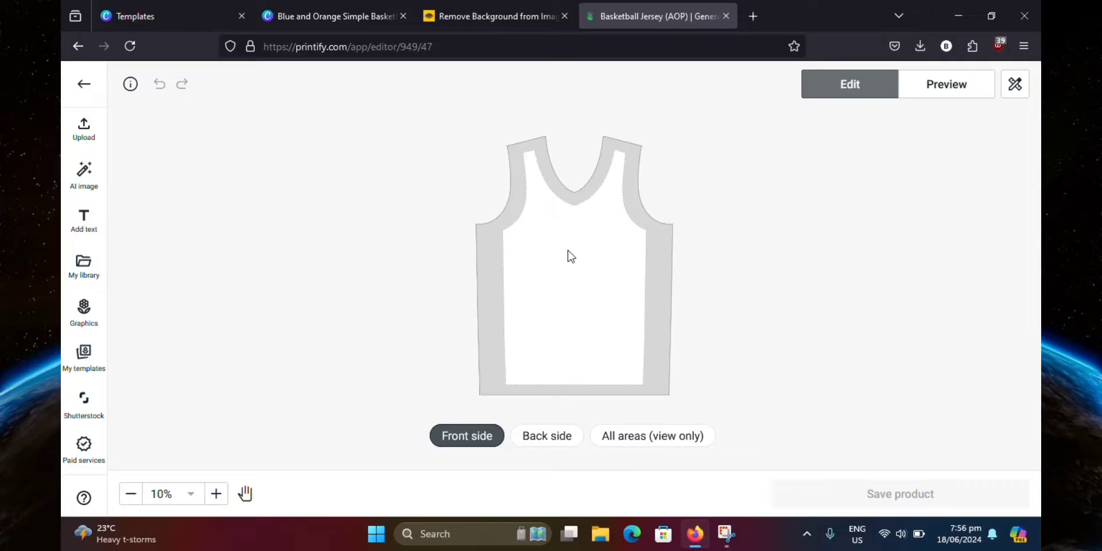
pyautogui.click(85, 142)
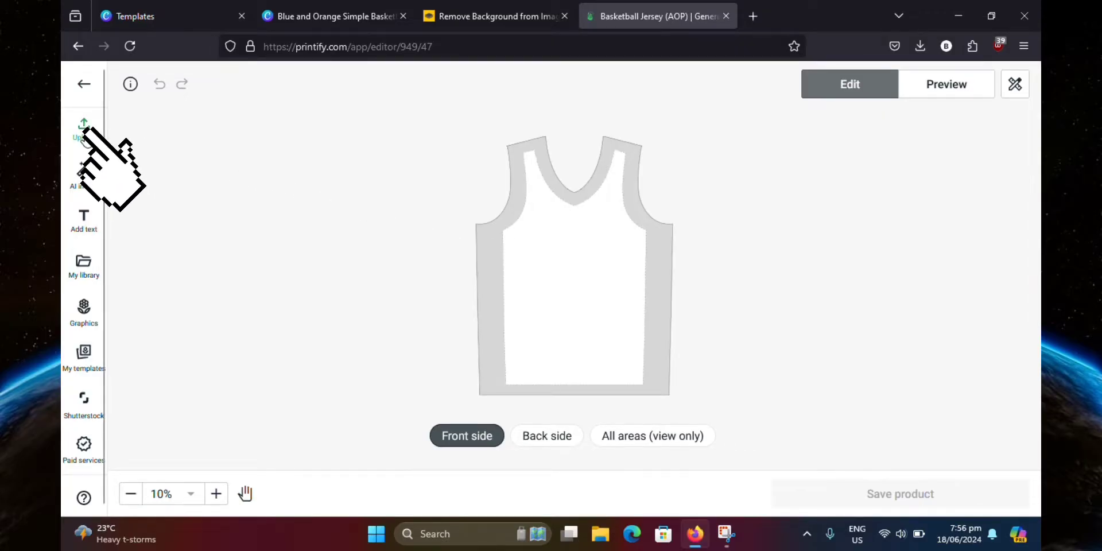
pyautogui.click(85, 131)
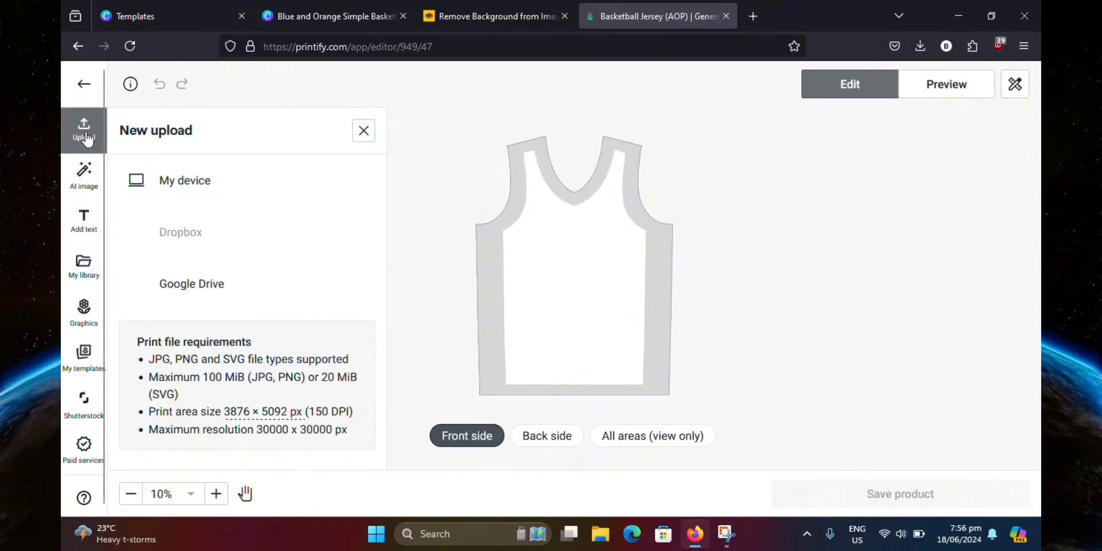
# Upload the Blue_and_Orange basketball logo PNG from the Downloads folder.
pyautogui.click(191, 178)
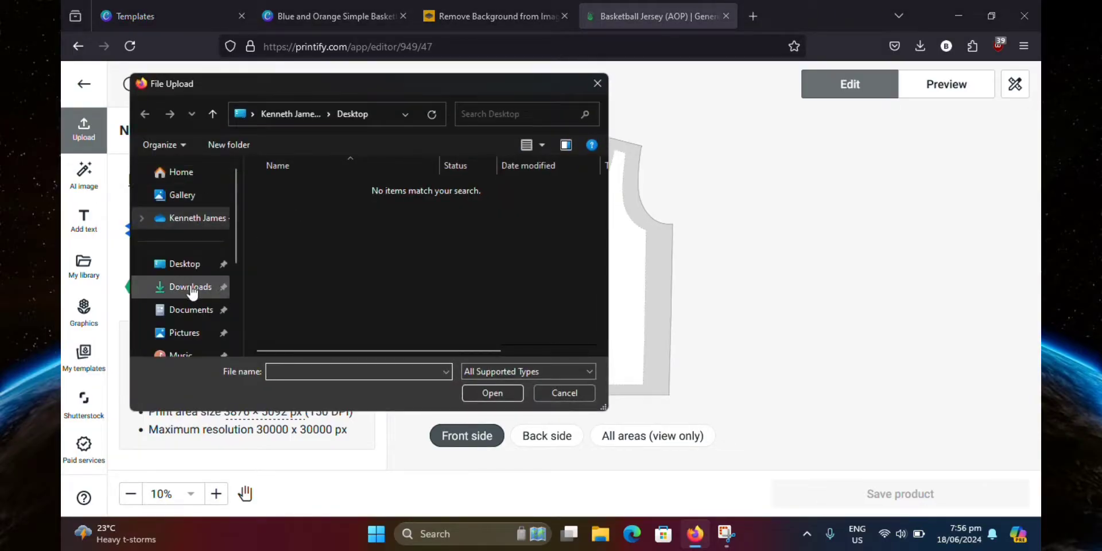
pyautogui.click(184, 287)
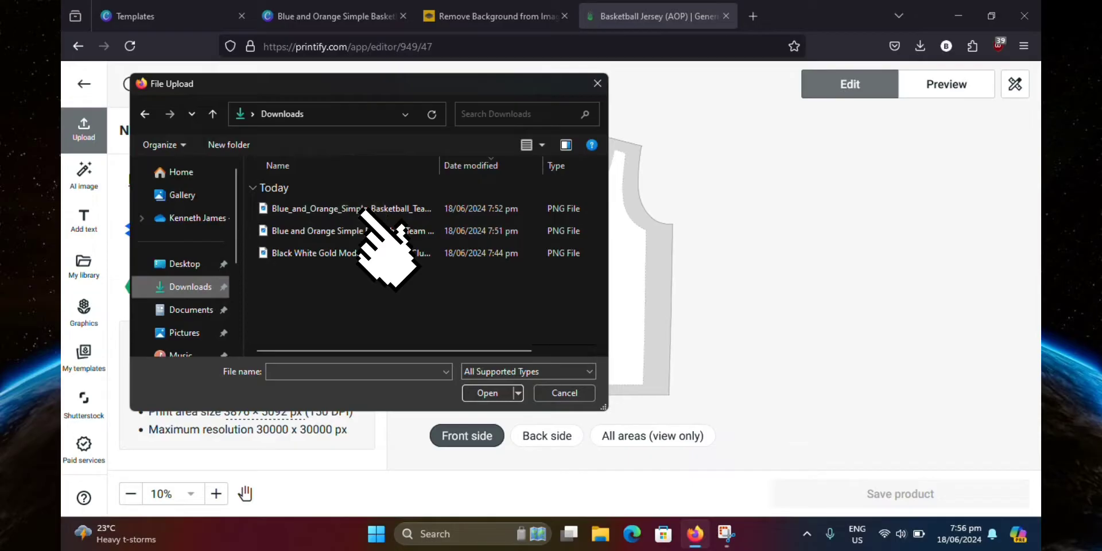
pyautogui.click(433, 210)
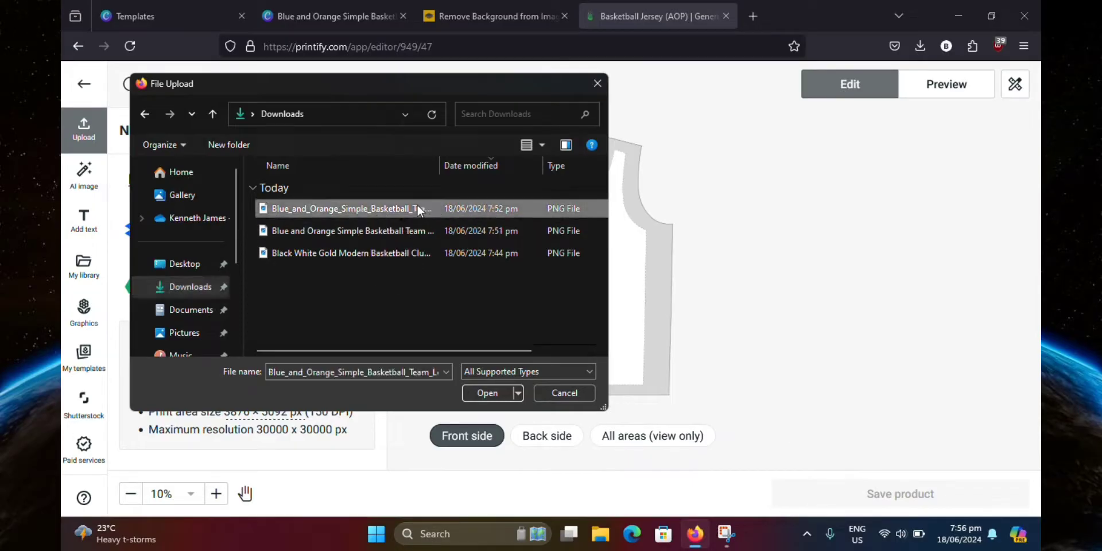
pyautogui.click(477, 395)
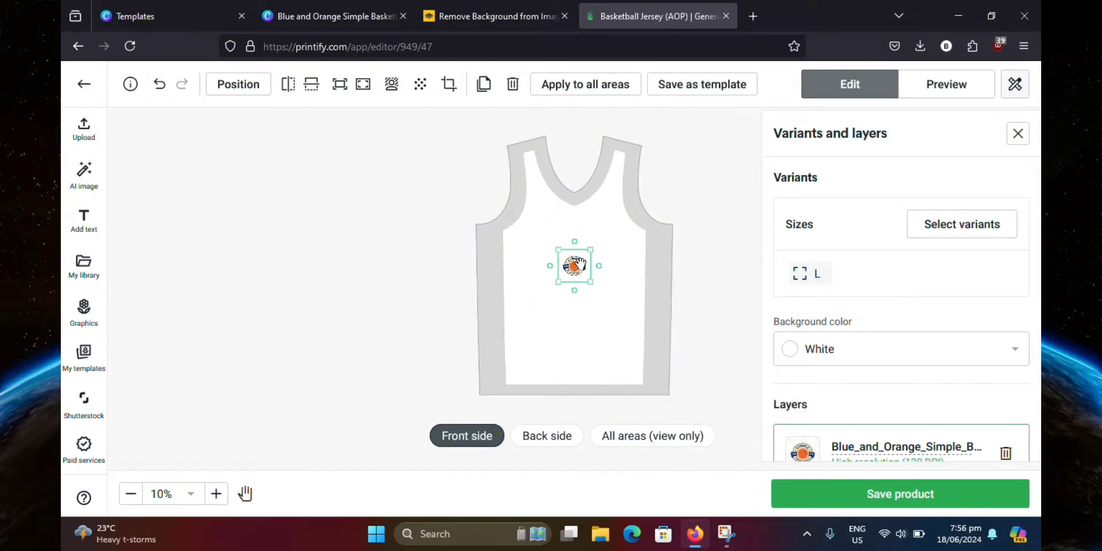
# Enlarge the logo to 18.56 × 18.56 in and centre it on the jersey chest.
pyautogui.moveTo(560, 252)
pyautogui.mouseDown()
pyautogui.moveTo(537, 228)
pyautogui.moveTo(576, 262)
pyautogui.mouseUp()
pyautogui.moveTo(606, 292); pyautogui.dragTo(561, 279)
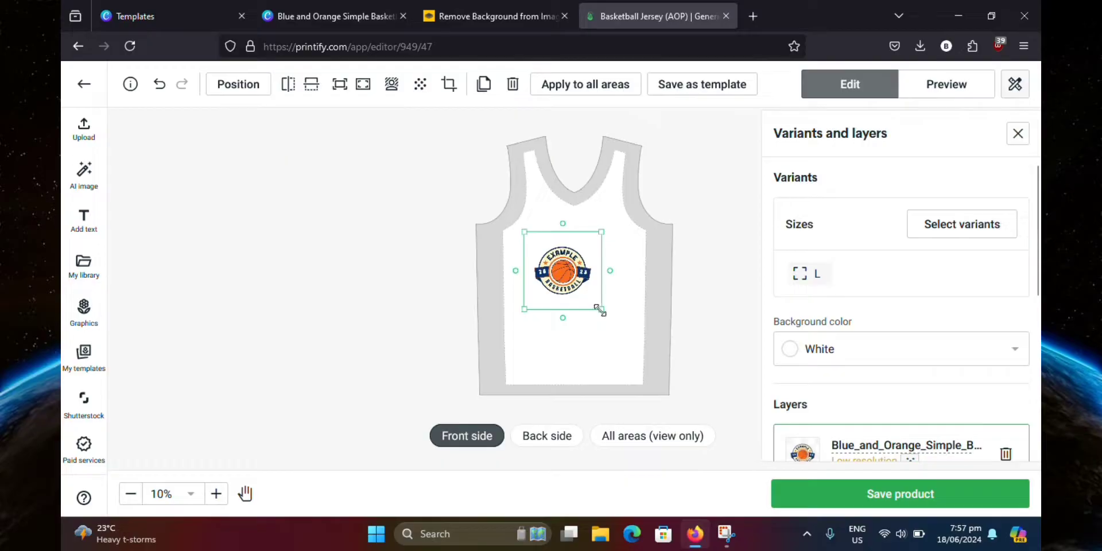
pyautogui.moveTo(598, 310); pyautogui.dragTo(582, 295)
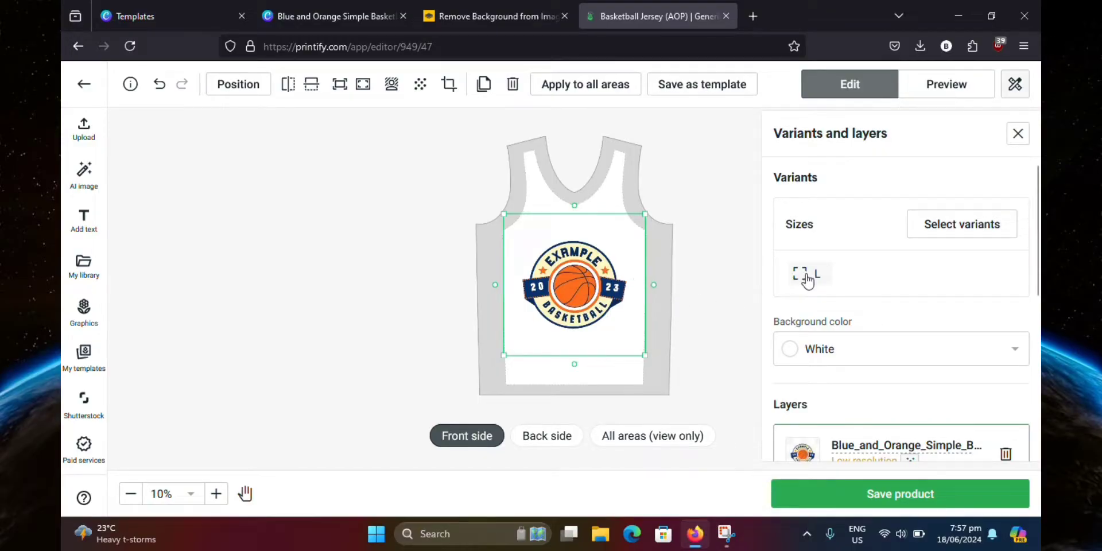
pyautogui.scroll(-2, 839, 284)
pyautogui.scroll(-6, 842, 290)
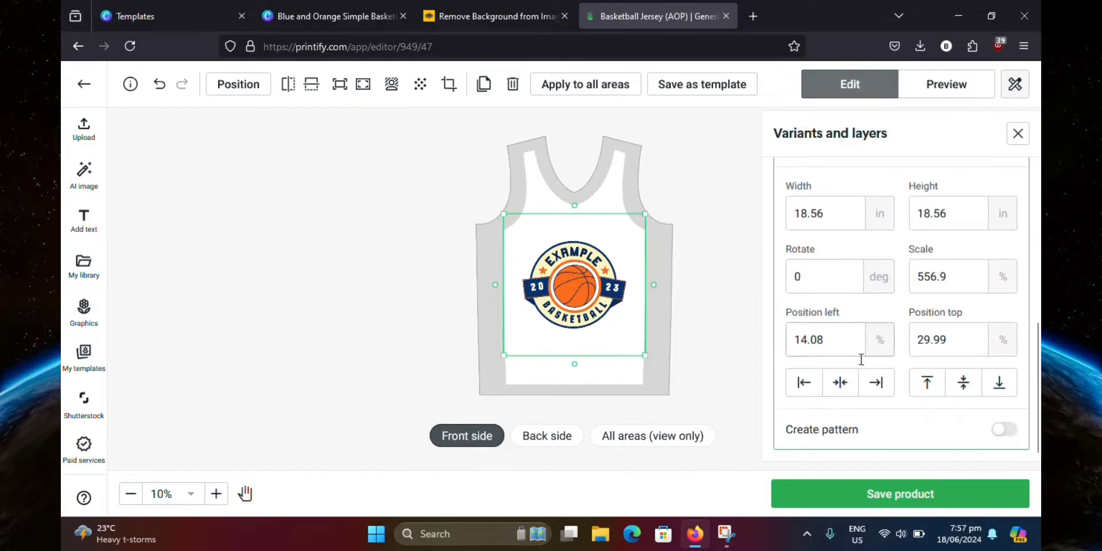
pyautogui.click(895, 493)
pyautogui.scroll(8, 879, 367)
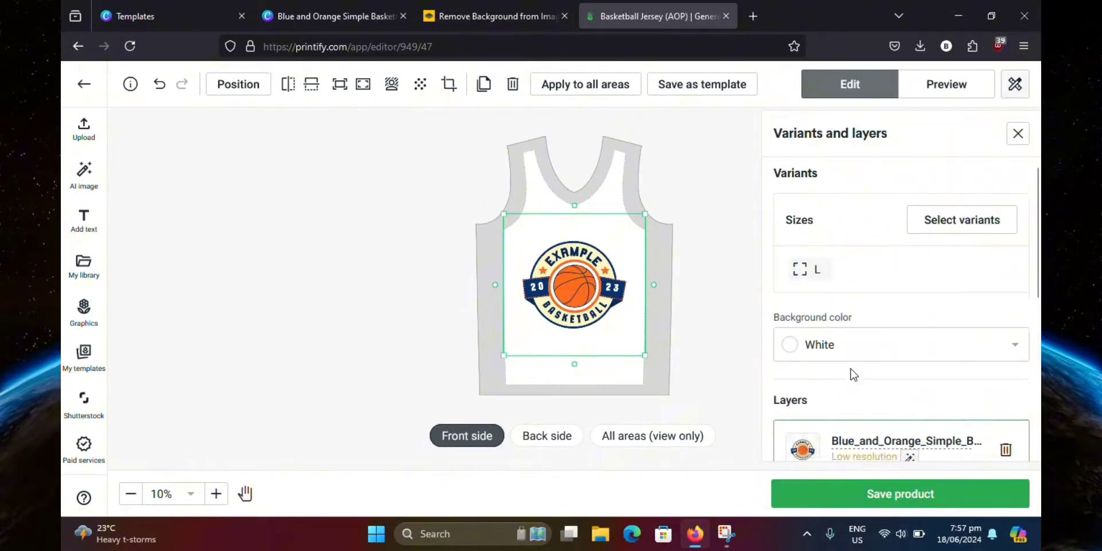
pyautogui.scroll(-8, 853, 373)
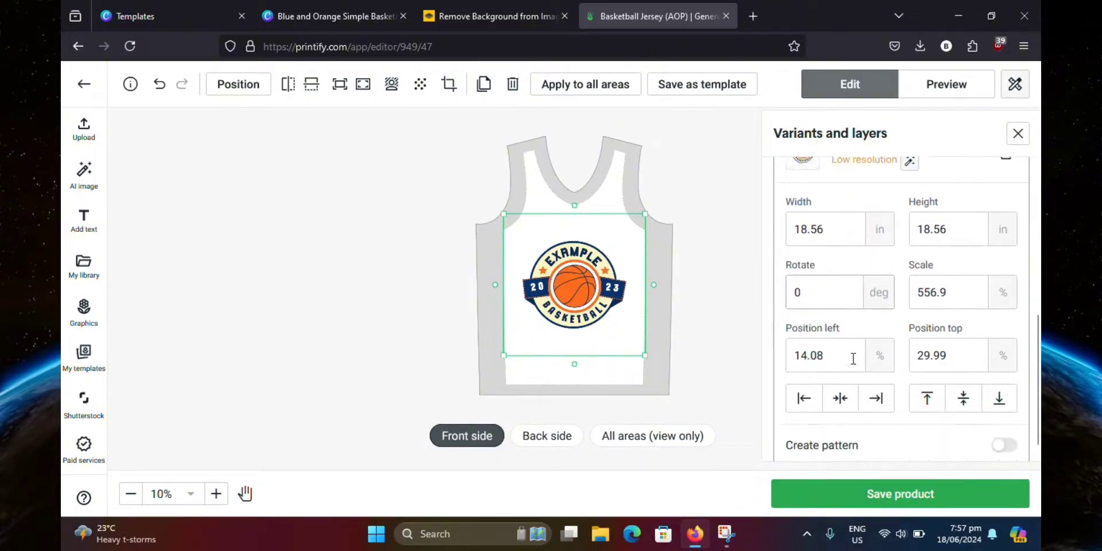
# Save the logo jersey as a product and choose Printify Pop-Up as the sales channel.
pyautogui.click(901, 495)
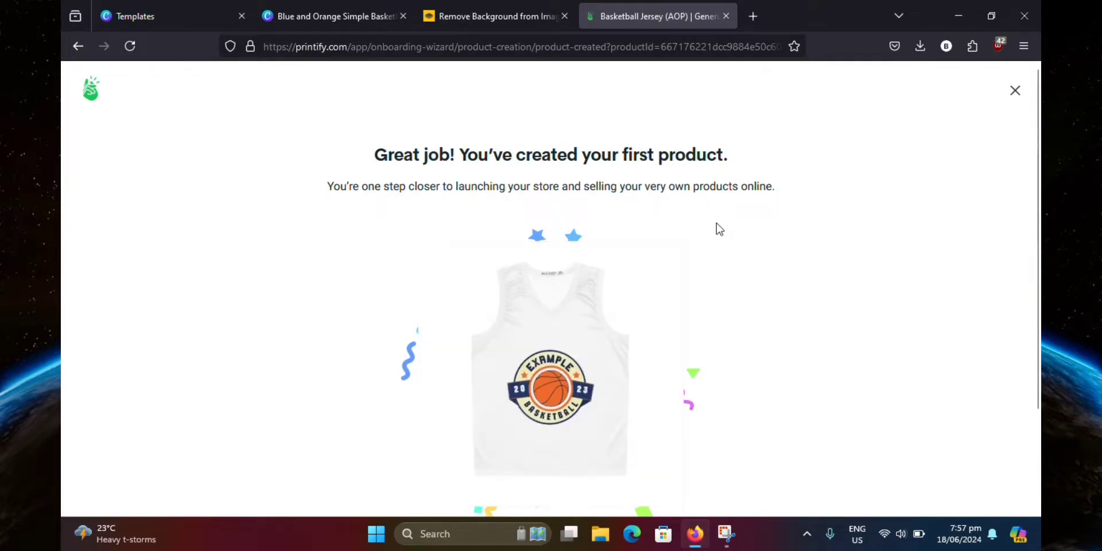
pyautogui.scroll(-3, 720, 230)
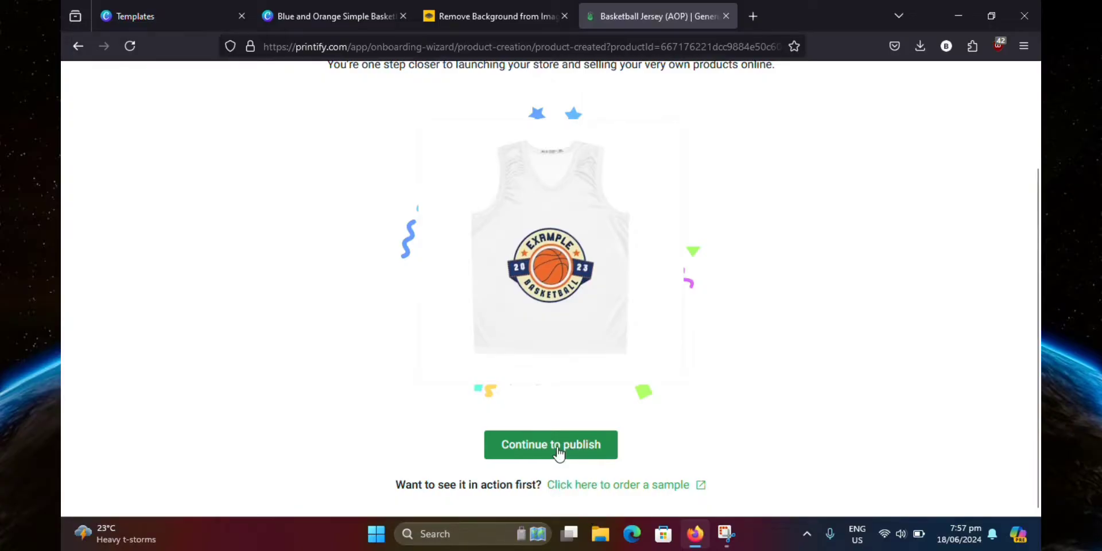
pyautogui.click(556, 447)
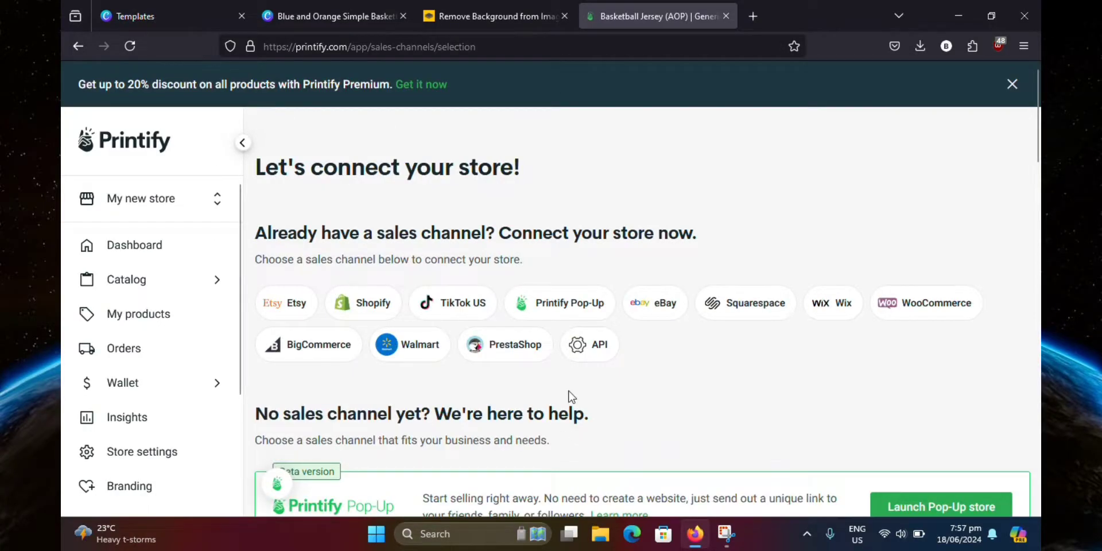
pyautogui.scroll(-4, 571, 396)
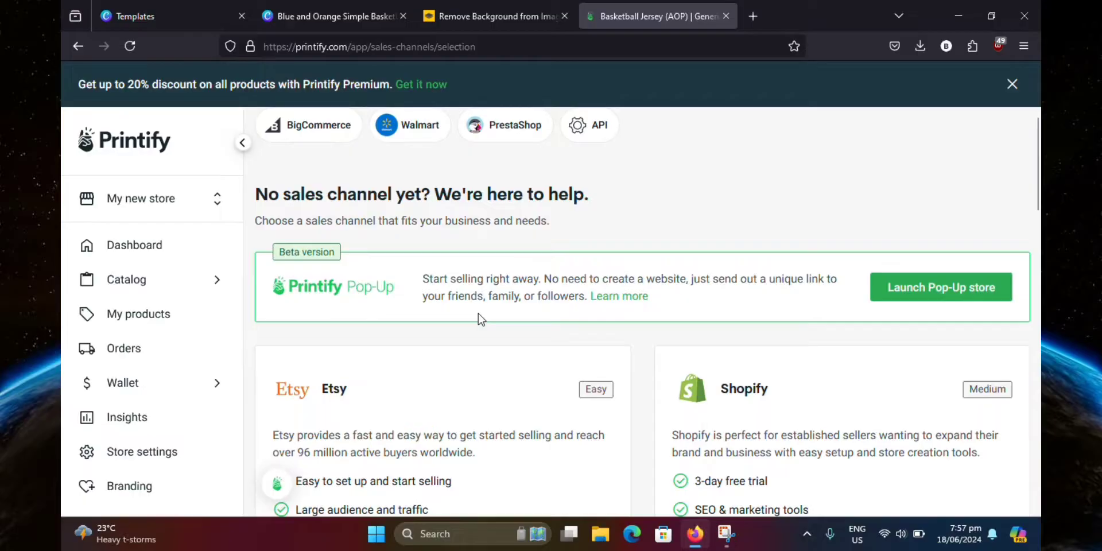
pyautogui.scroll(1, 479, 314)
pyautogui.scroll(2, 478, 312)
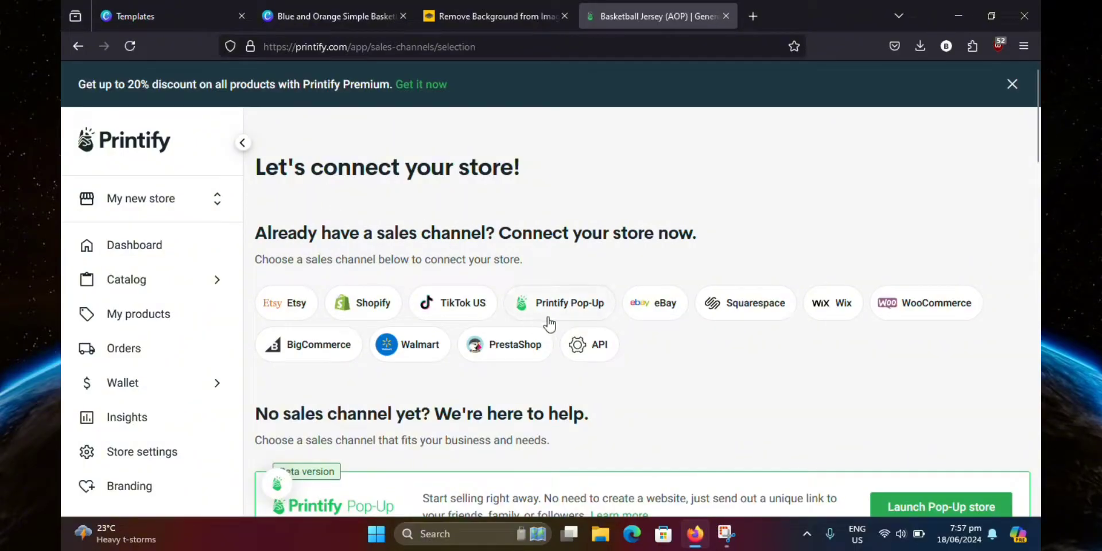
pyautogui.click(564, 307)
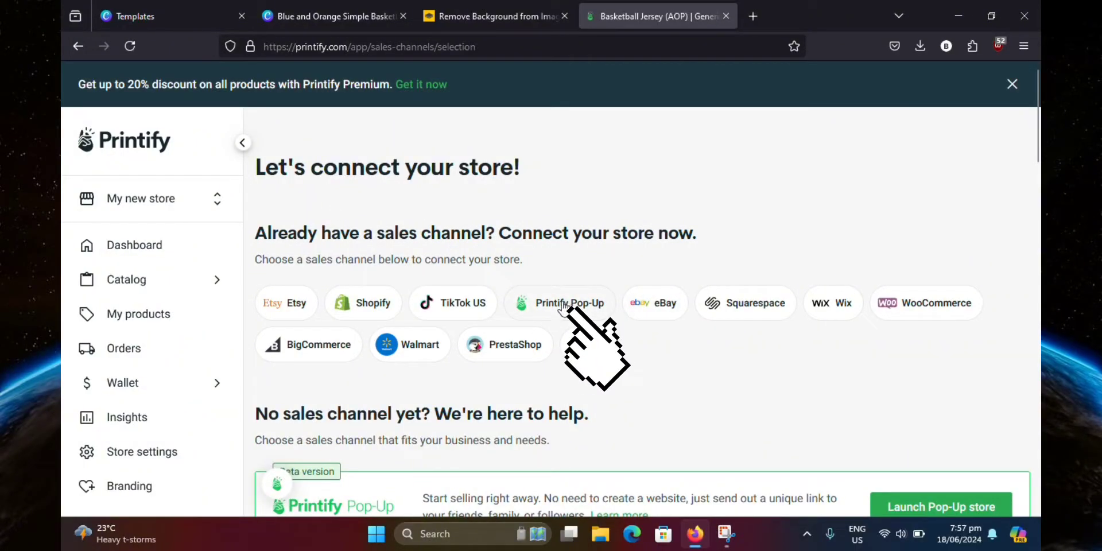
# Enter 'example store by me' as the Pop-Up store name.
pyautogui.click(532, 313)
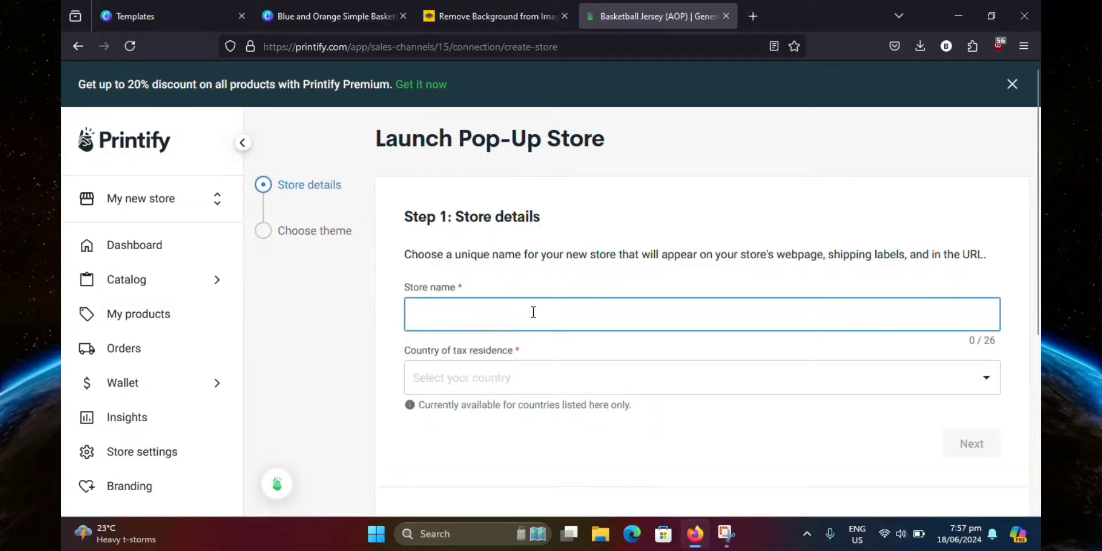
pyautogui.write('example')
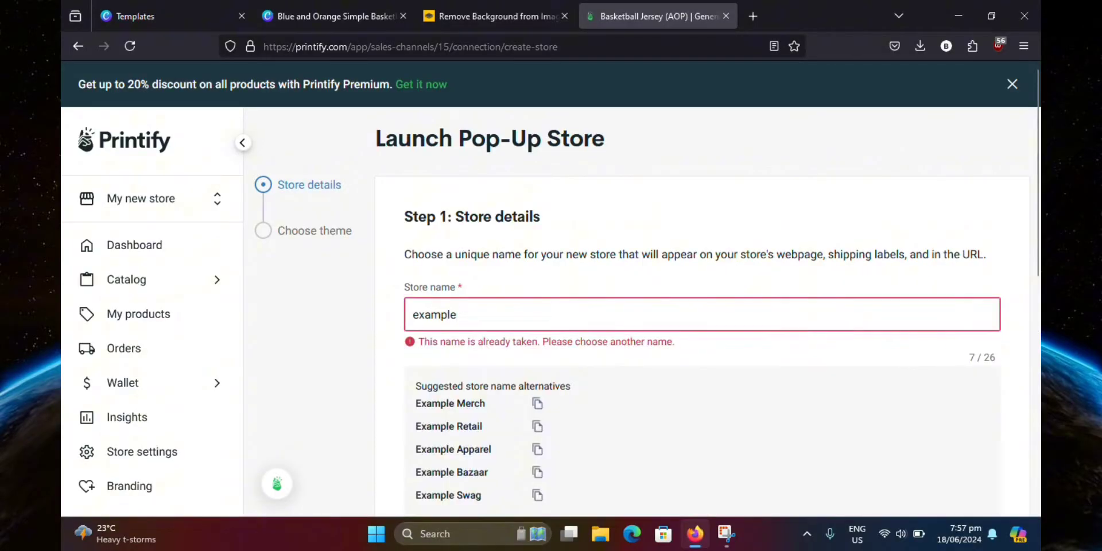
pyautogui.write(' sto')
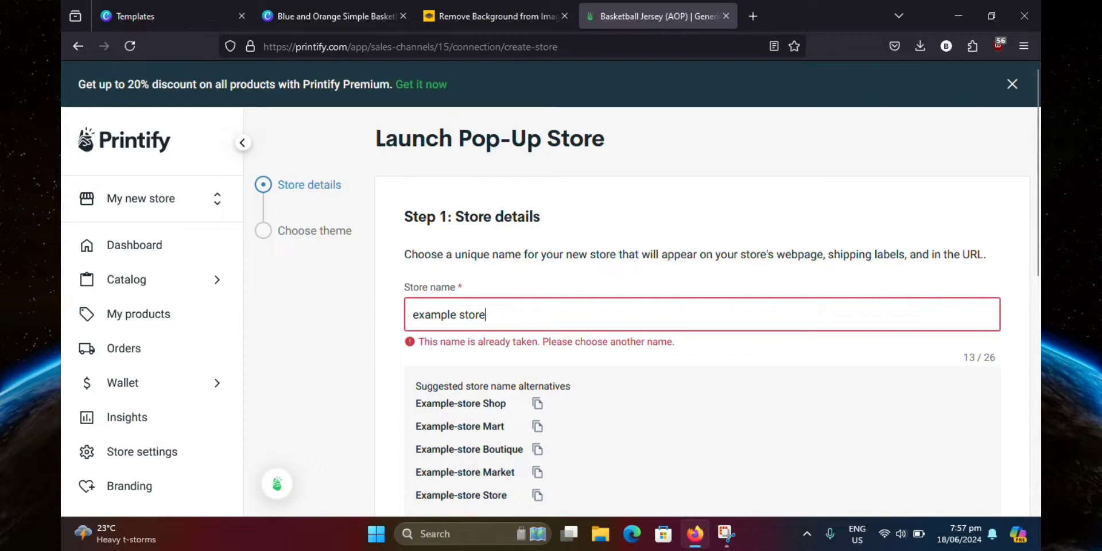
pyautogui.write('re by me')
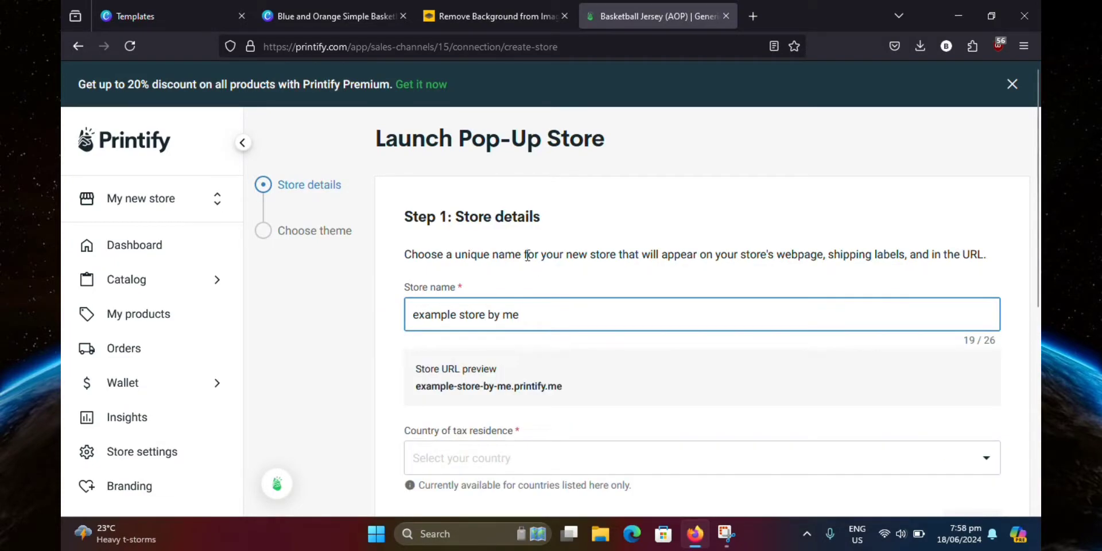
pyautogui.scroll(-3, 564, 314)
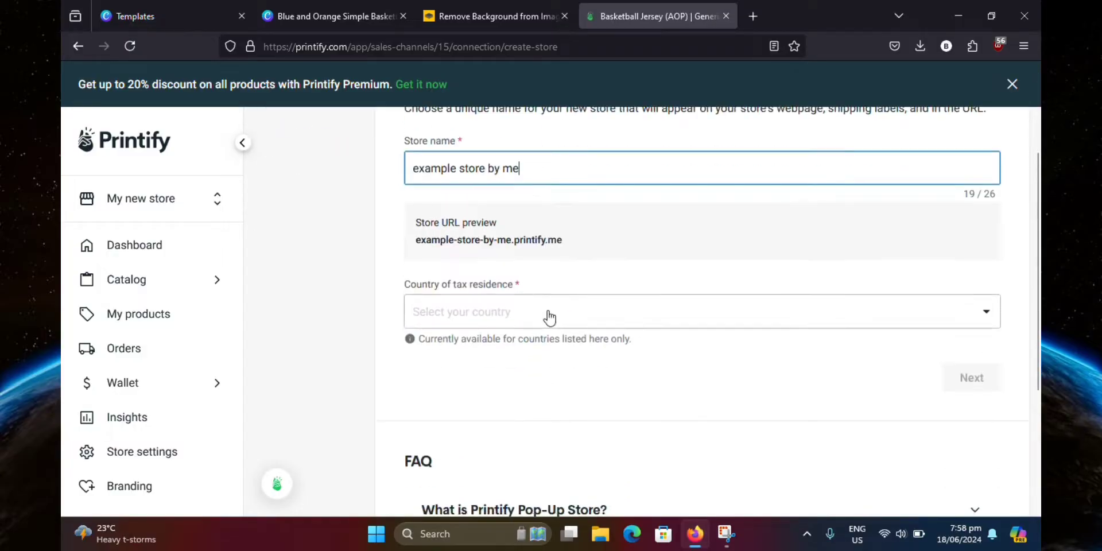
# Set United States as the country of tax residence and submit the store details.
pyautogui.click(621, 323)
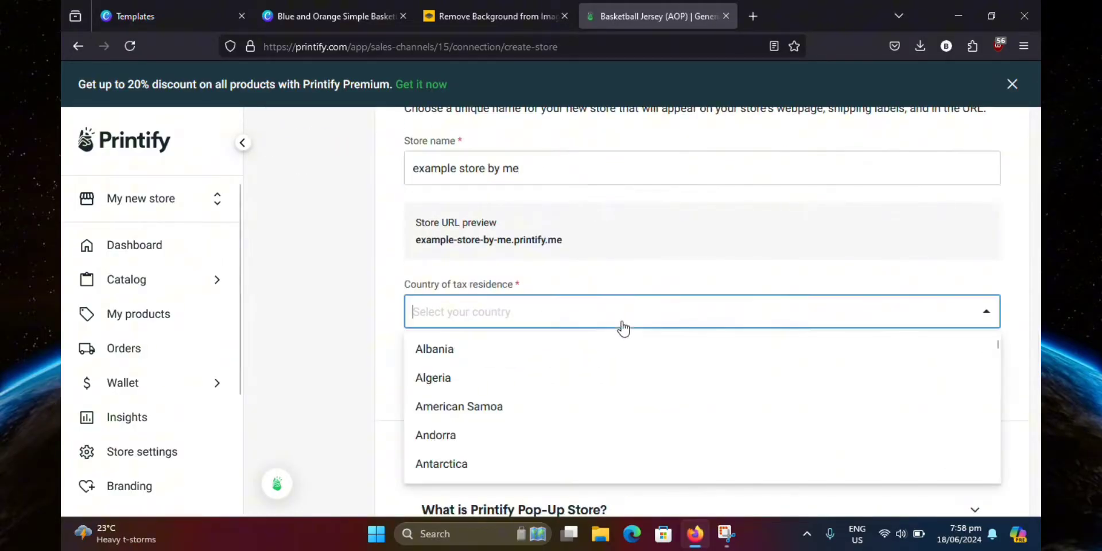
pyautogui.write('phili')
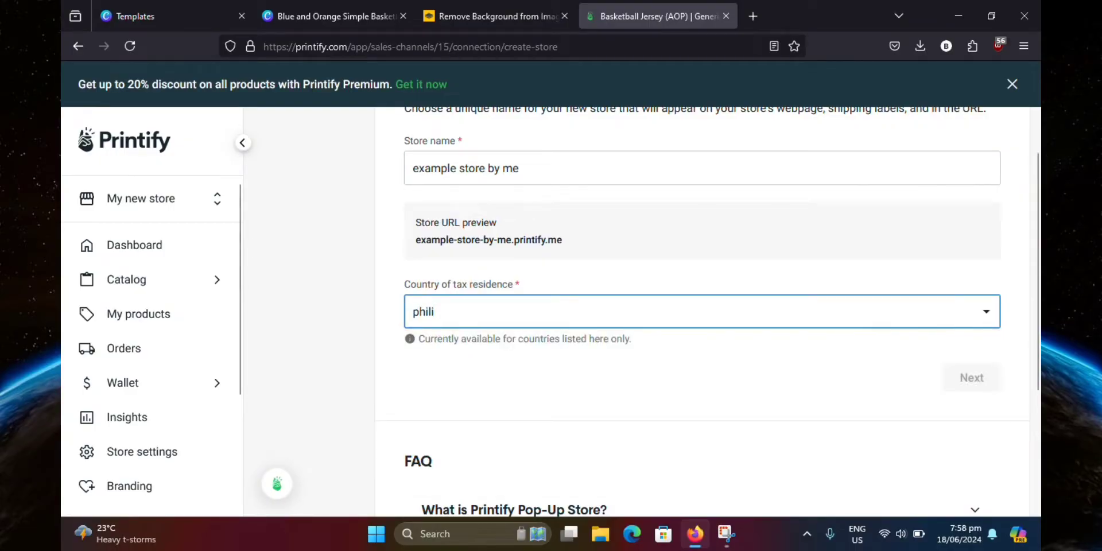
pyautogui.press('BackSpace')
pyautogui.press('BackSpace')
pyautogui.press('BackSpace')
pyautogui.press('BackSpace')
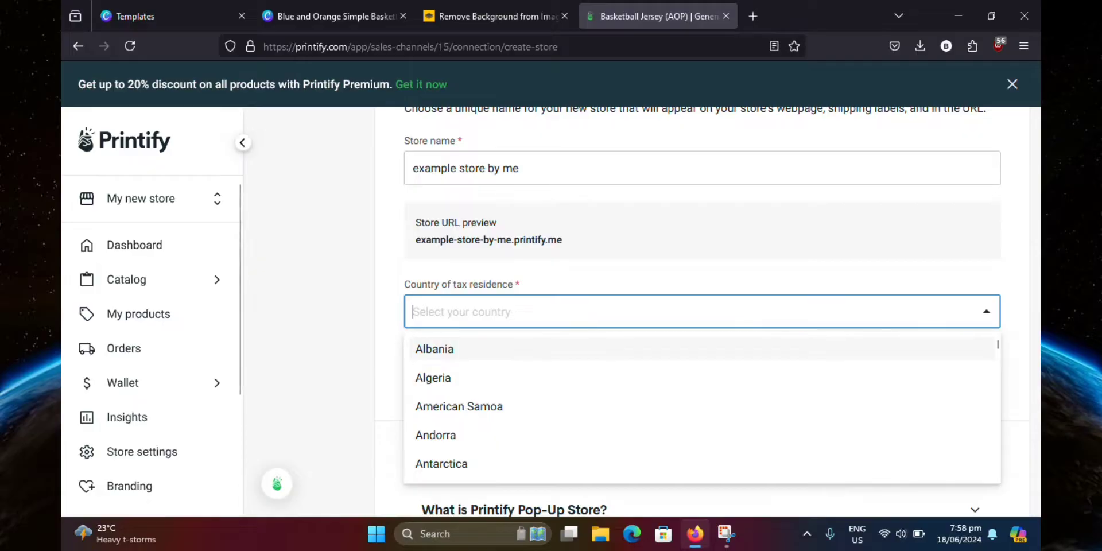
pyautogui.write('u')
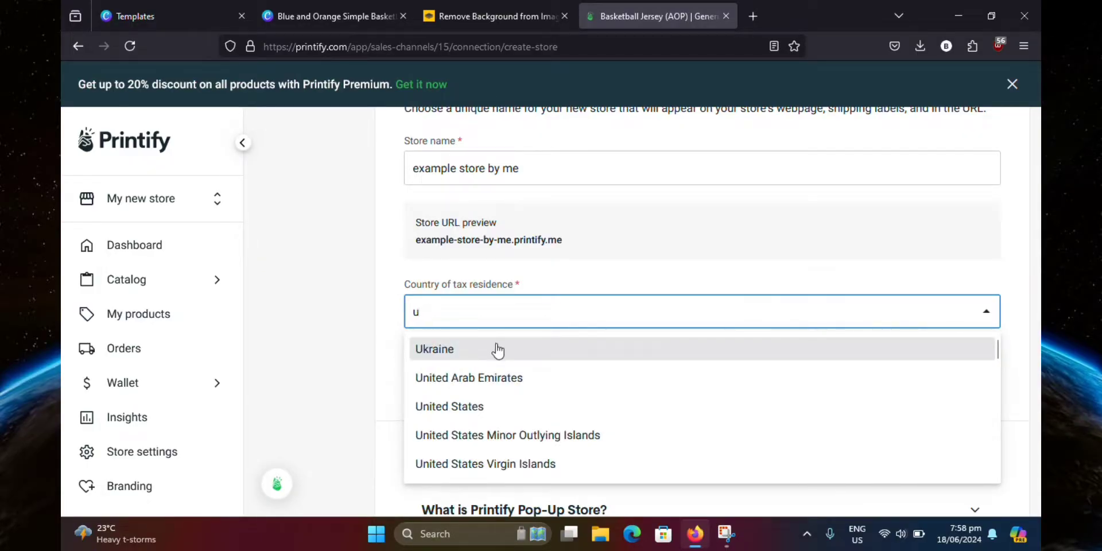
pyautogui.click(449, 411)
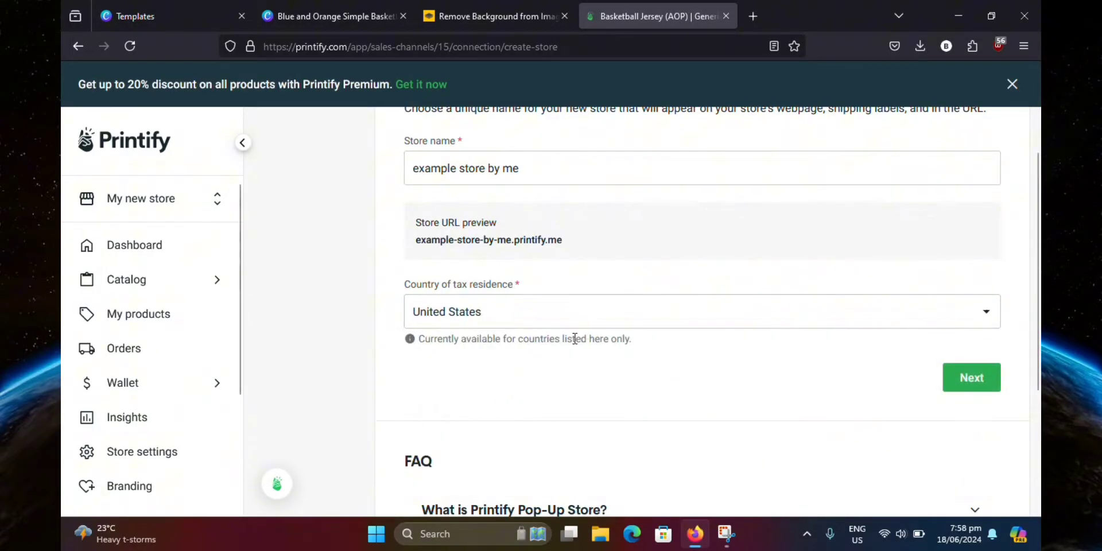
pyautogui.click(969, 386)
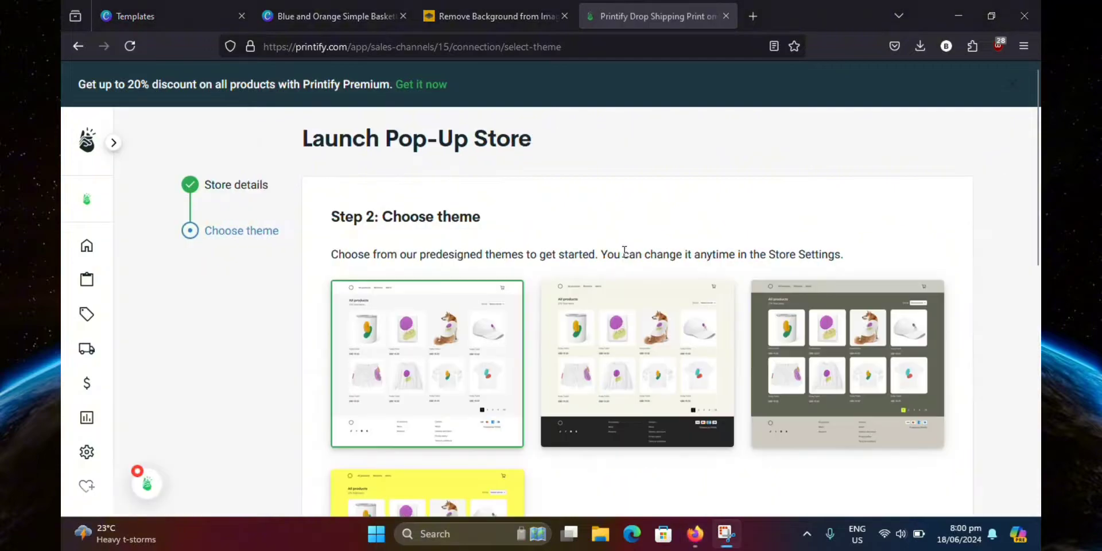
# Launch the Pop-Up store with the black theme and dismiss the order-a-sample offer.
pyautogui.scroll(-5, 625, 248)
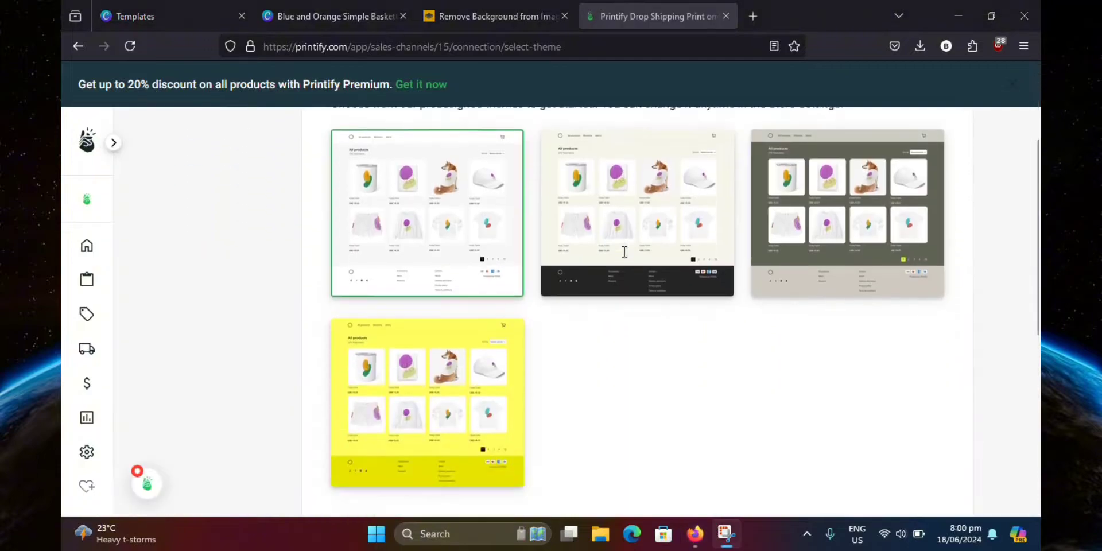
pyautogui.scroll(5, 625, 241)
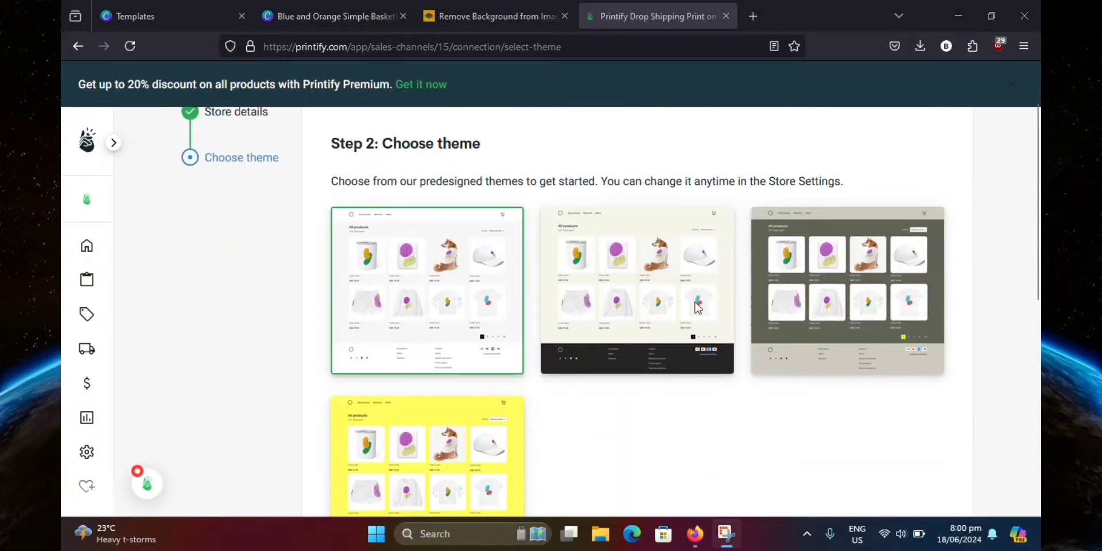
pyautogui.scroll(-1, 696, 309)
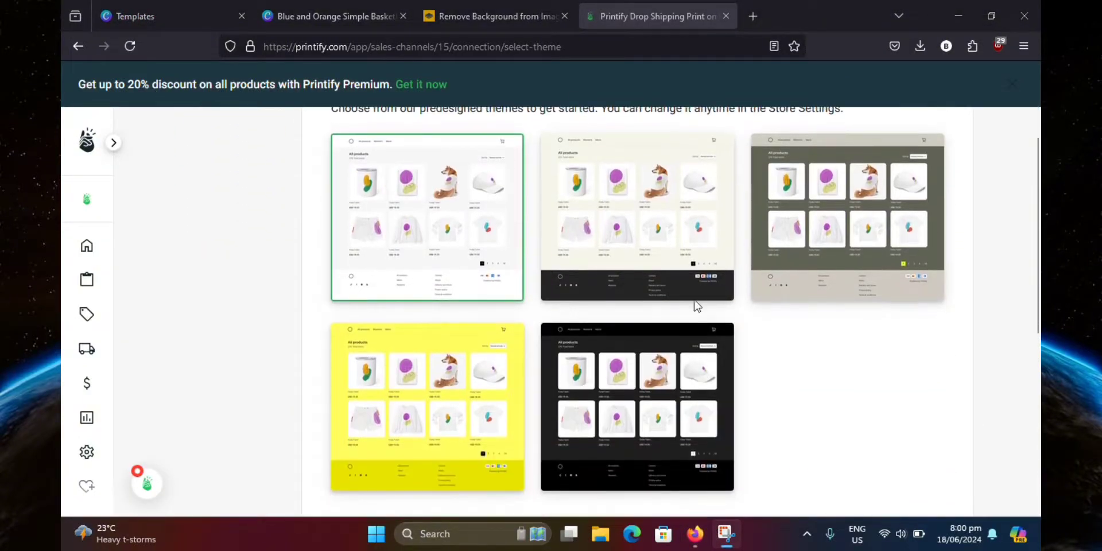
pyautogui.click(660, 413)
pyautogui.scroll(-2, 615, 341)
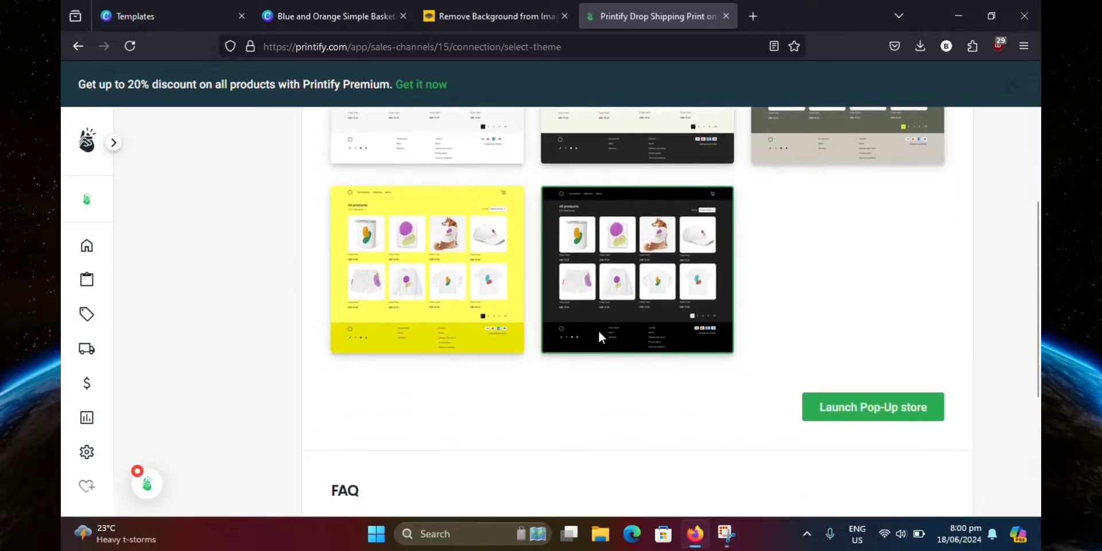
pyautogui.click(873, 399)
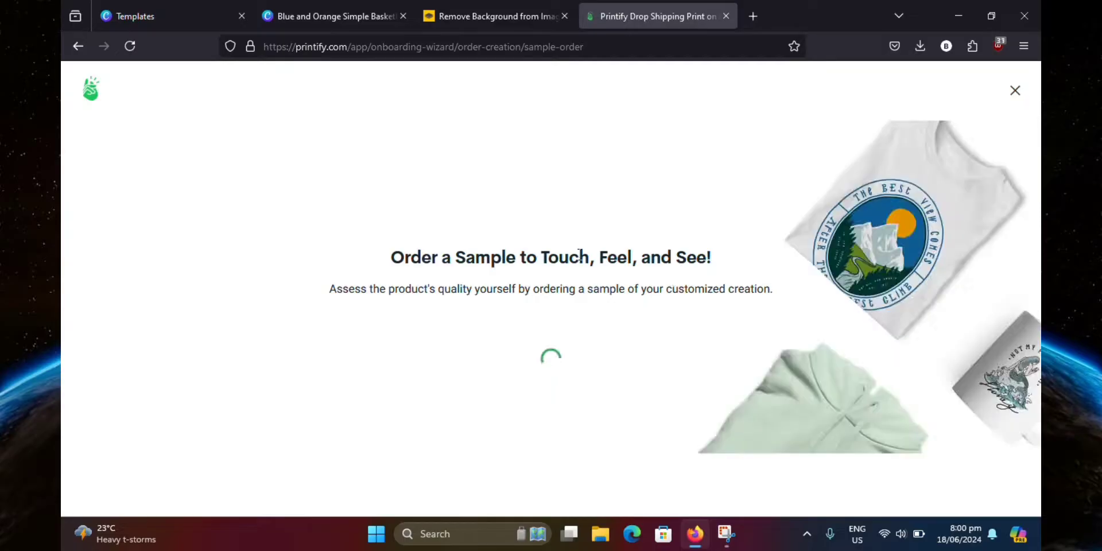
pyautogui.click(1015, 90)
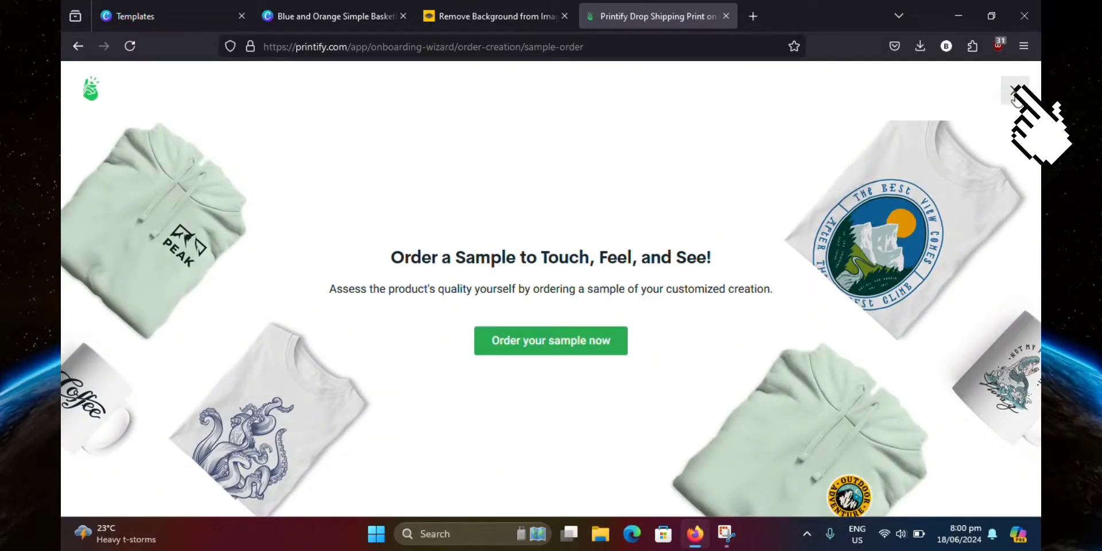
pyautogui.click(1014, 92)
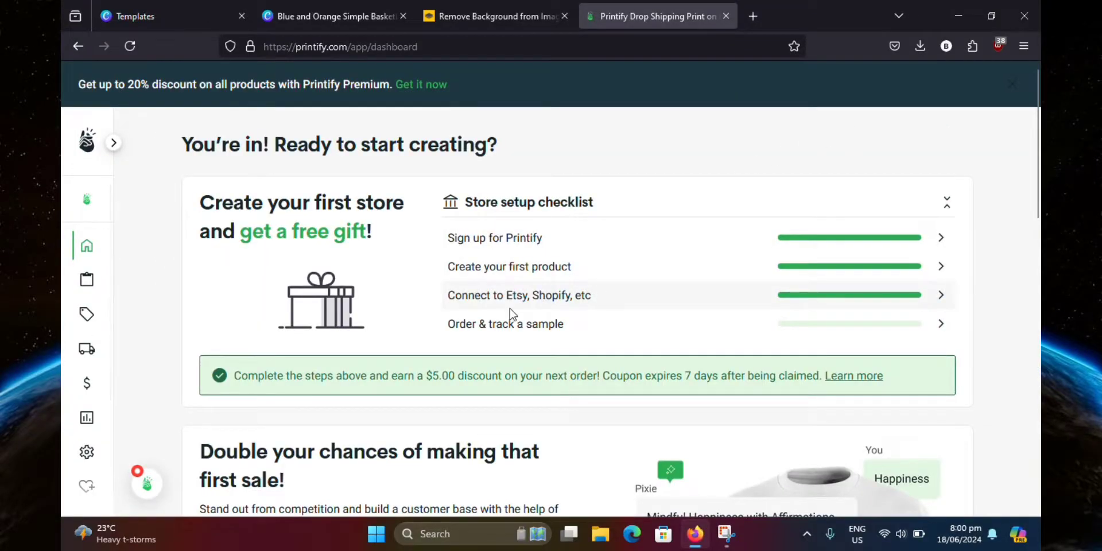
# Open My Products and find the Published Basketball Jersey (AOP) from Miami Sublimation.
pyautogui.scroll(-2, 513, 310)
pyautogui.scroll(2, 508, 298)
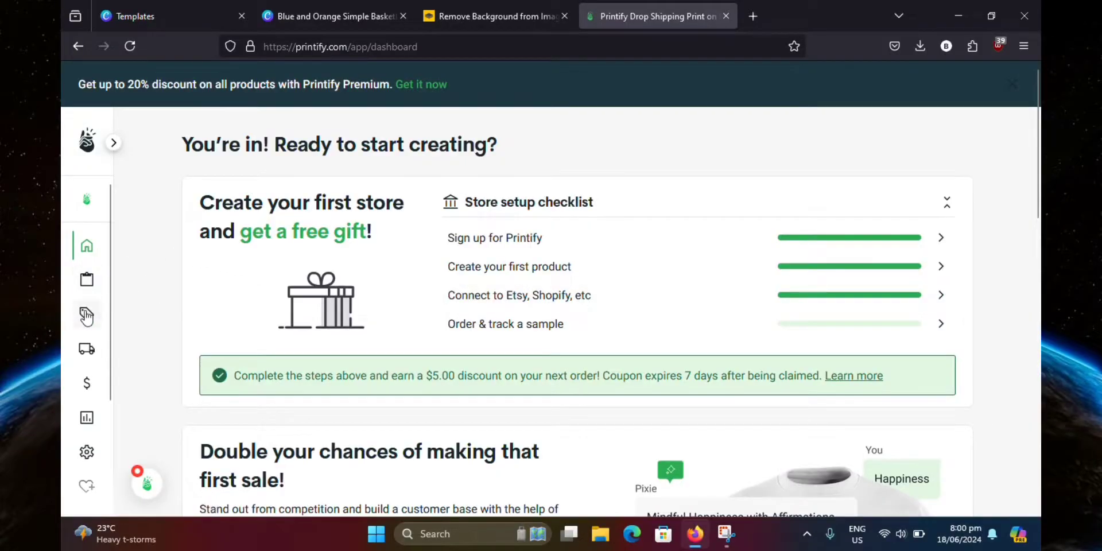
pyautogui.click(86, 315)
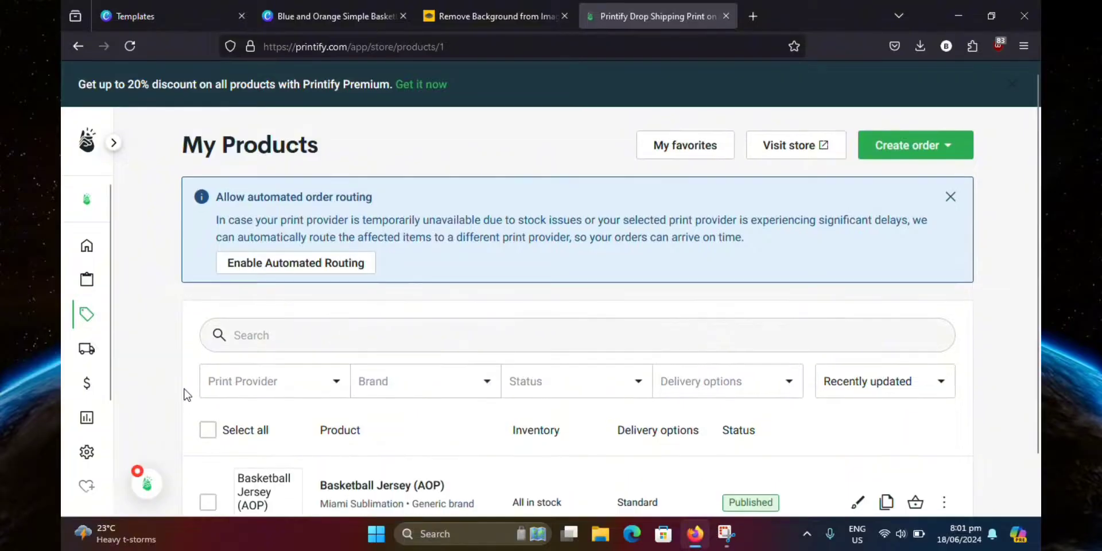
pyautogui.scroll(-2, 184, 394)
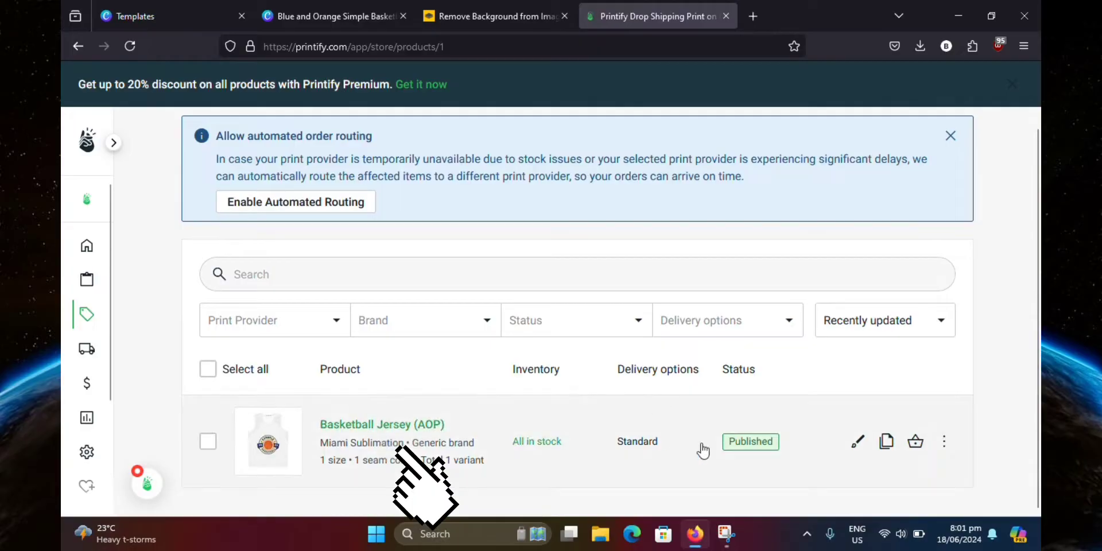